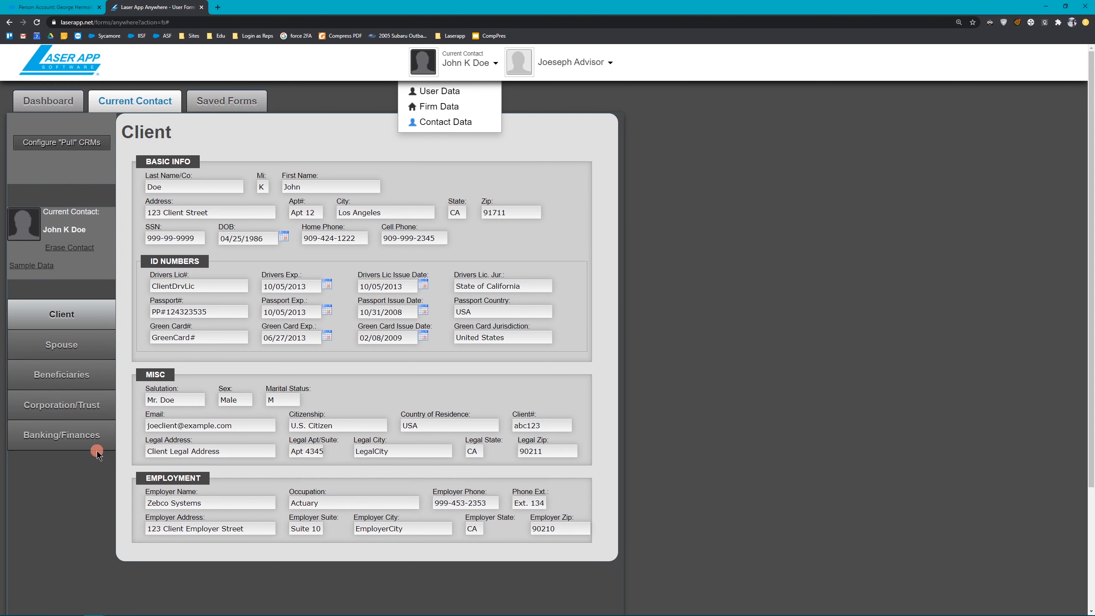
# Step: Close the open Laser App session and relaunch LaserApp for Lightning from the client's person account record
pyautogui.click(202, 7)
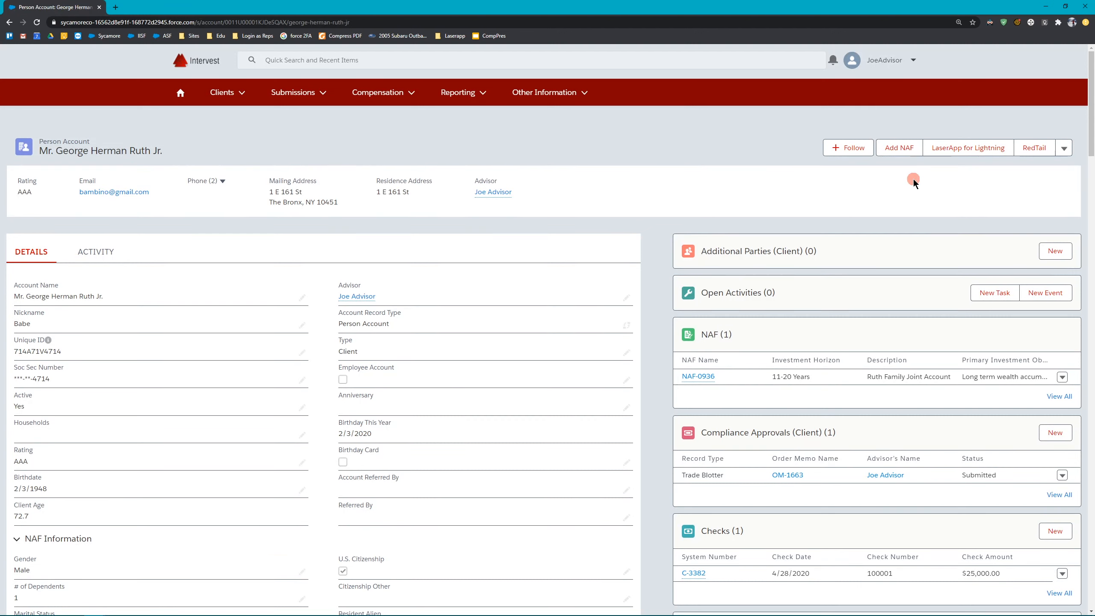
pyautogui.click(968, 153)
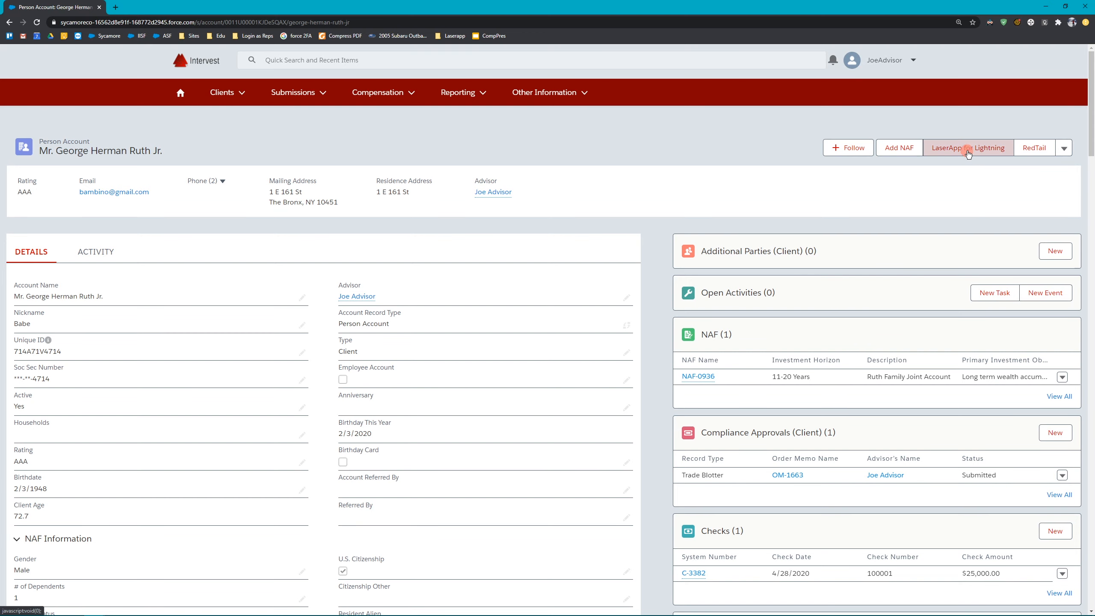
pyautogui.click(968, 153)
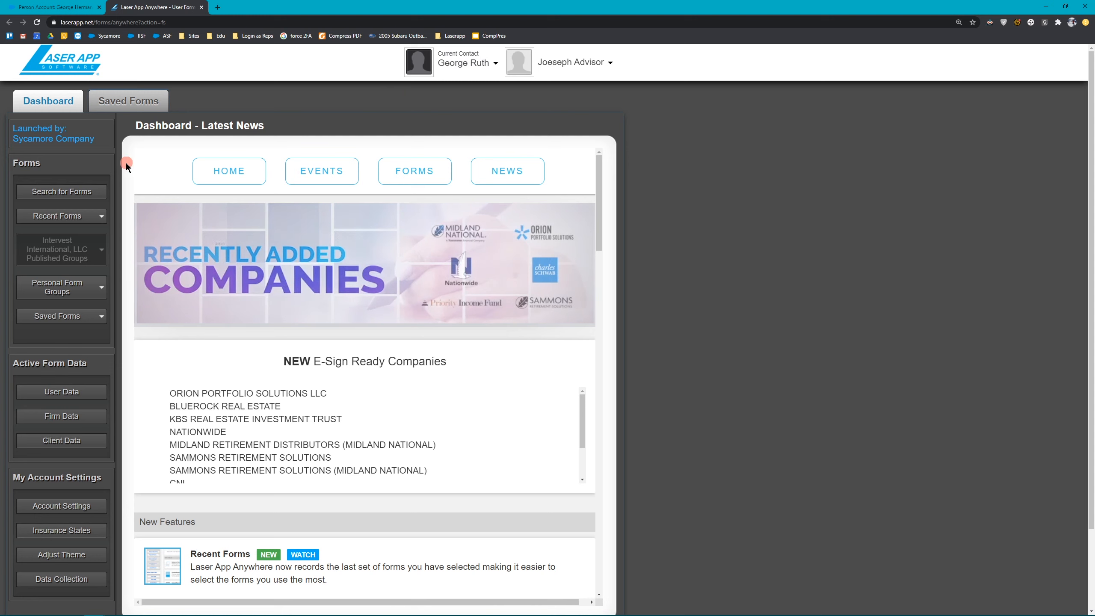
# Step: Search the forms library with the SECURITIES business channel and the AMERICAN FUNDS company as filters
pyautogui.click(88, 193)
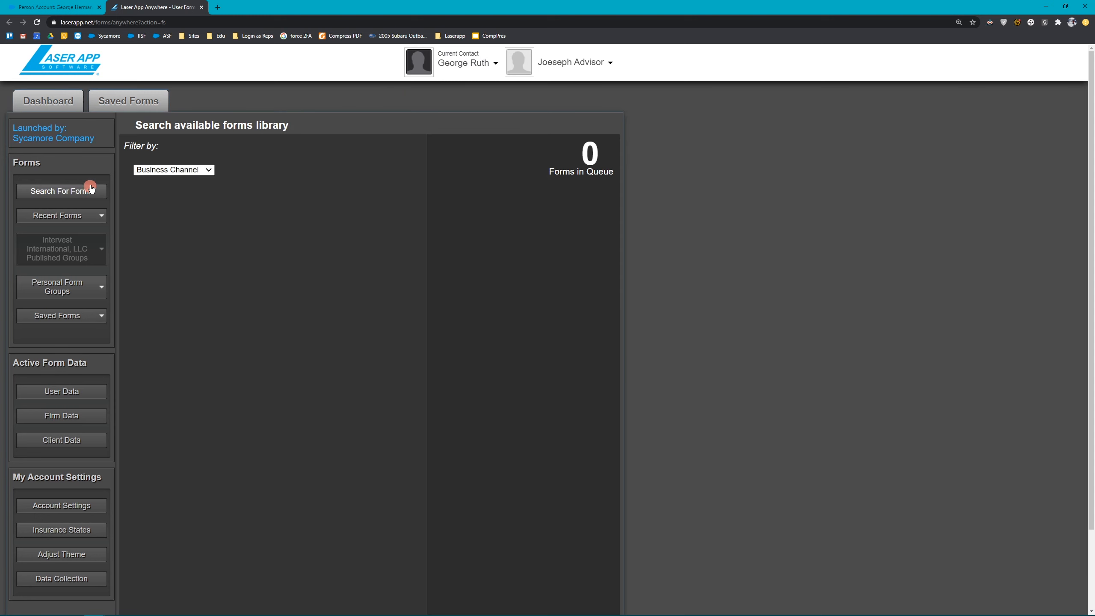
pyautogui.click(183, 171)
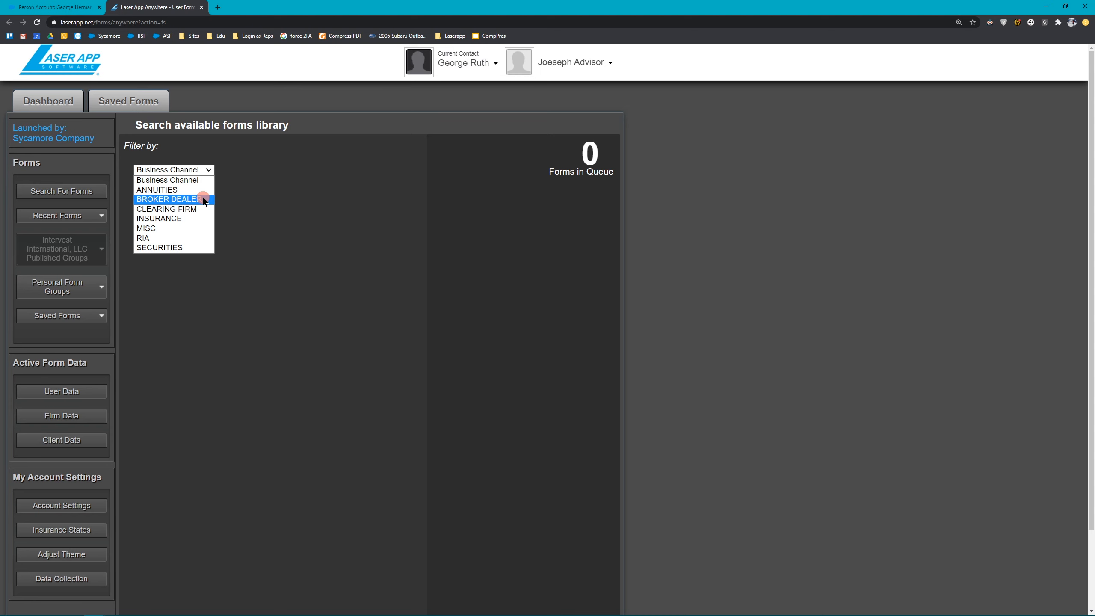
pyautogui.click(201, 248)
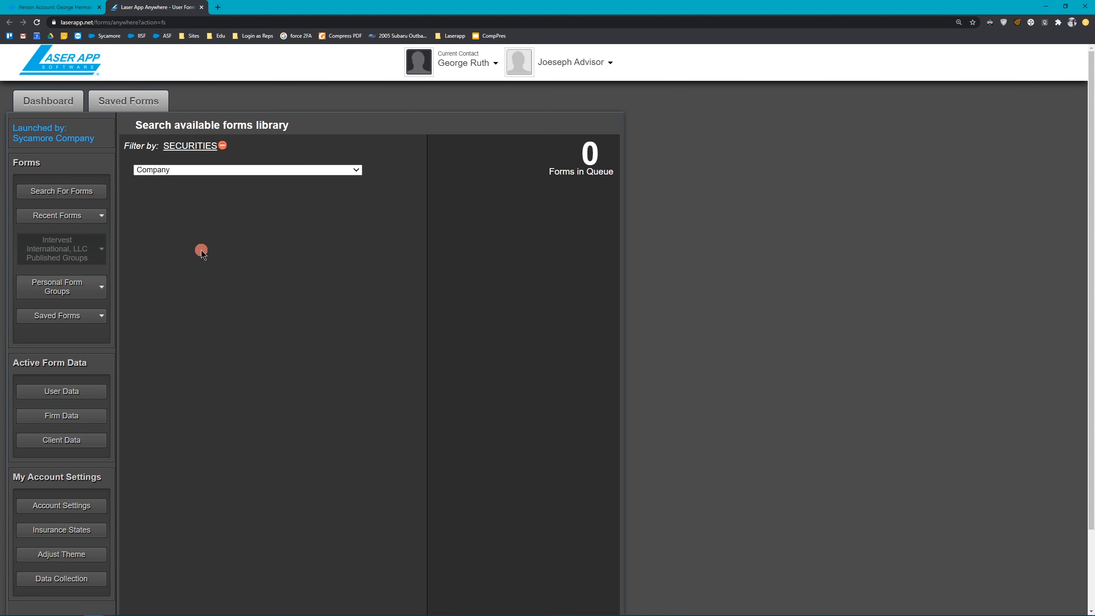
pyautogui.click(299, 169)
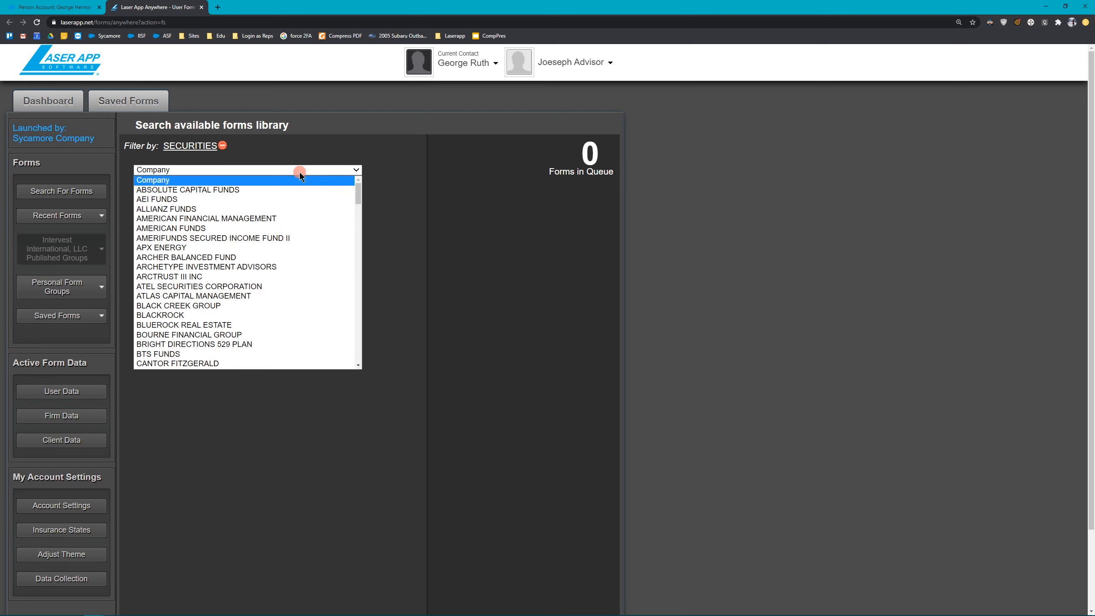
pyautogui.click(277, 228)
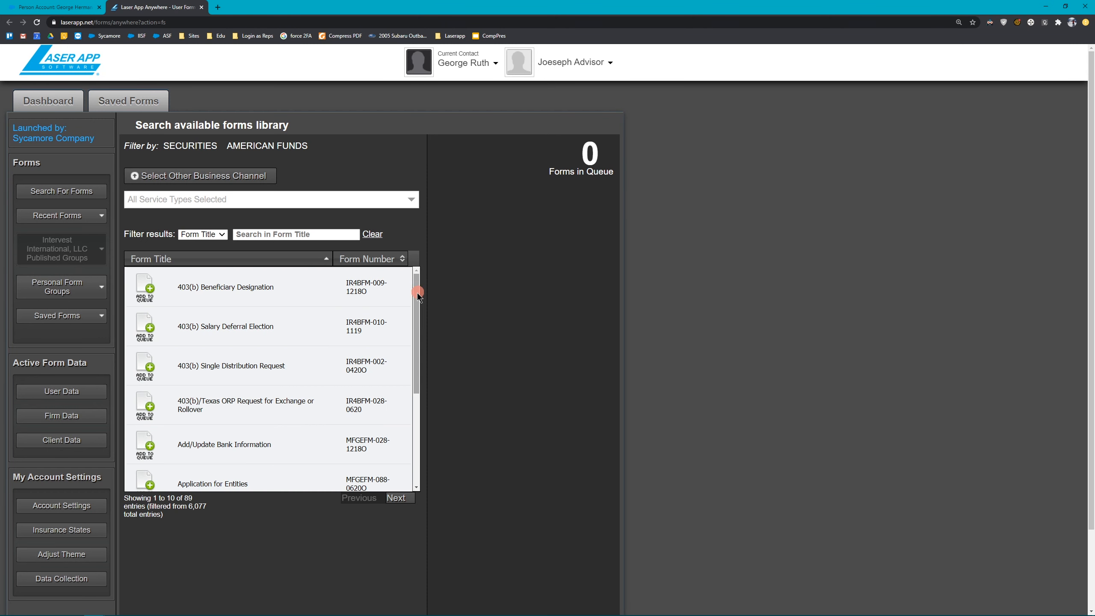
# Step: Add the American Funds forms Application for Entities and Beneficiary Declaration and Indemnification to the forms queue
pyautogui.scroll(-3, 415, 303)
pyautogui.moveTo(418, 327); pyautogui.dragTo(419, 350)
pyautogui.click(166, 395)
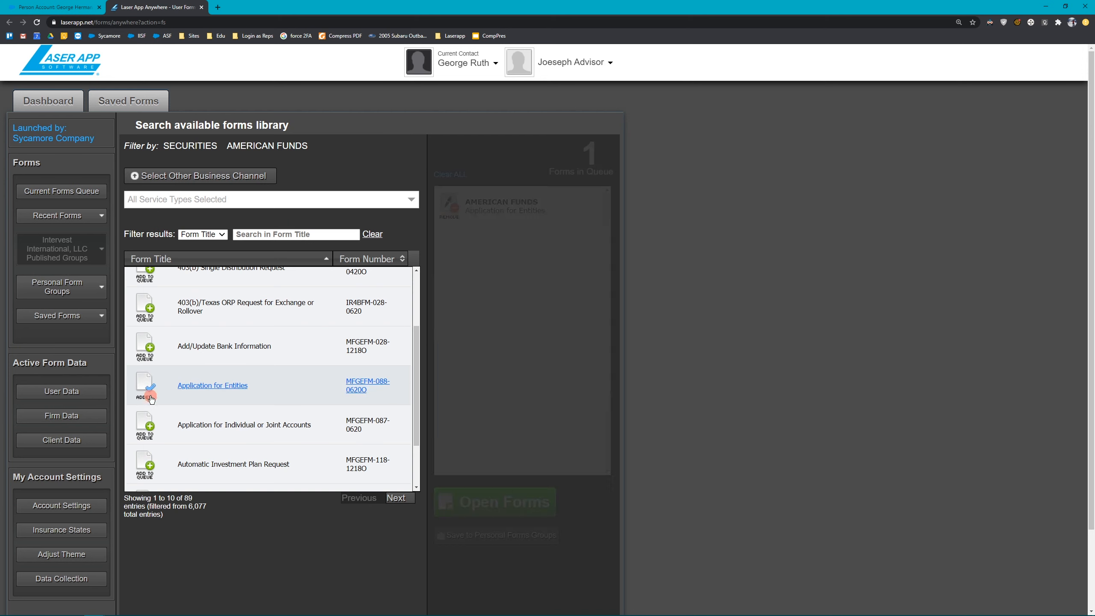
pyautogui.moveTo(416, 398); pyautogui.dragTo(417, 436)
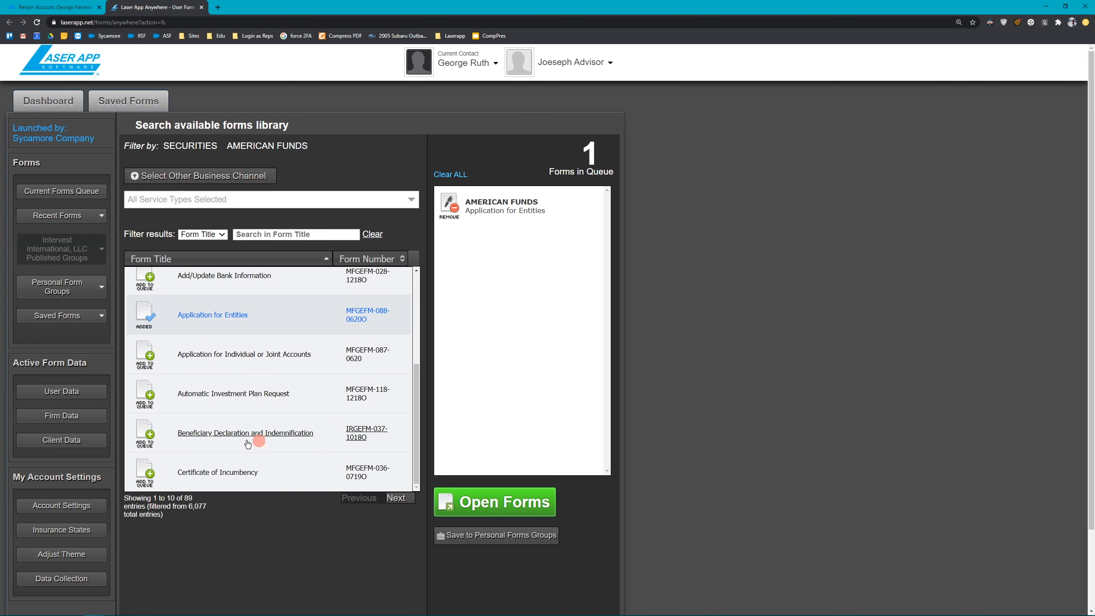
pyautogui.click(146, 437)
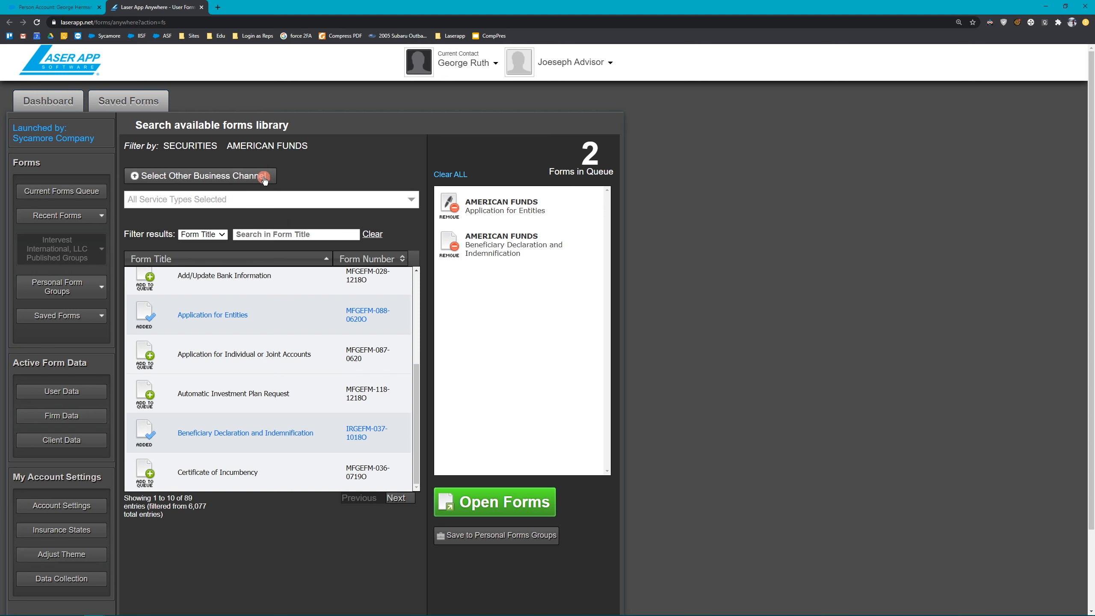
# Step: Switch the forms library filter to the BROKER DEALER business channel and the company INTERVEST INTERNATIONAL EQUITIES
pyautogui.click(186, 177)
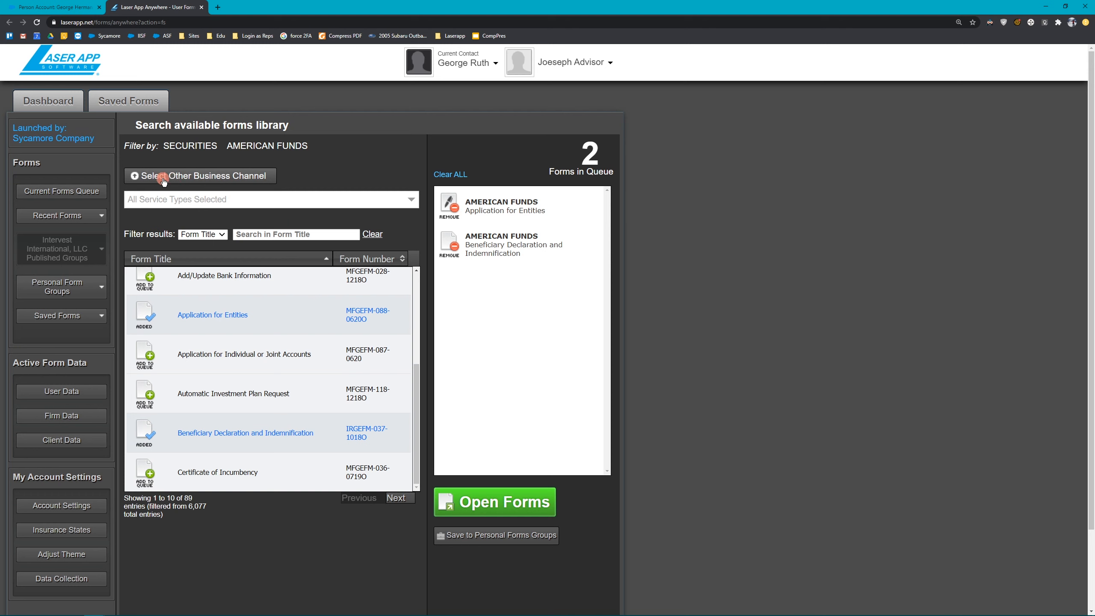
pyautogui.click(202, 169)
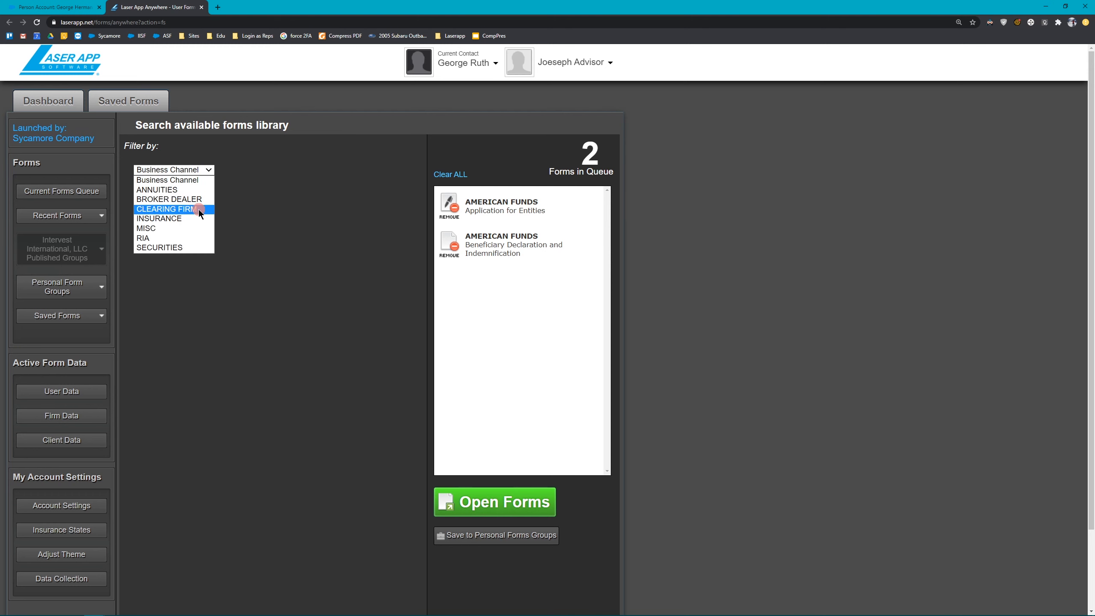
pyautogui.click(200, 199)
pyautogui.click(215, 182)
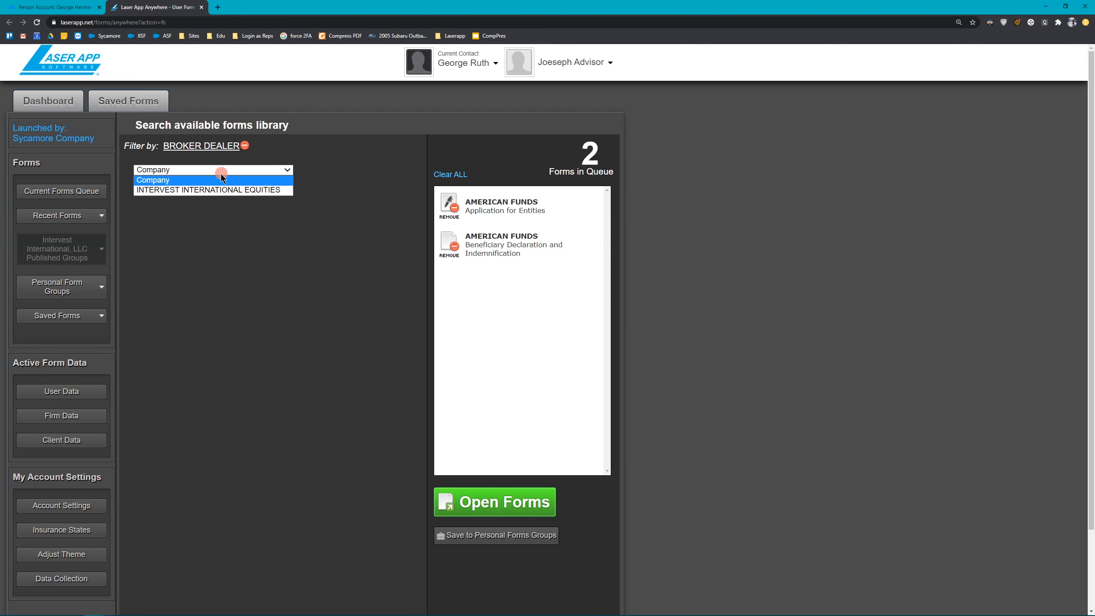
pyautogui.click(212, 191)
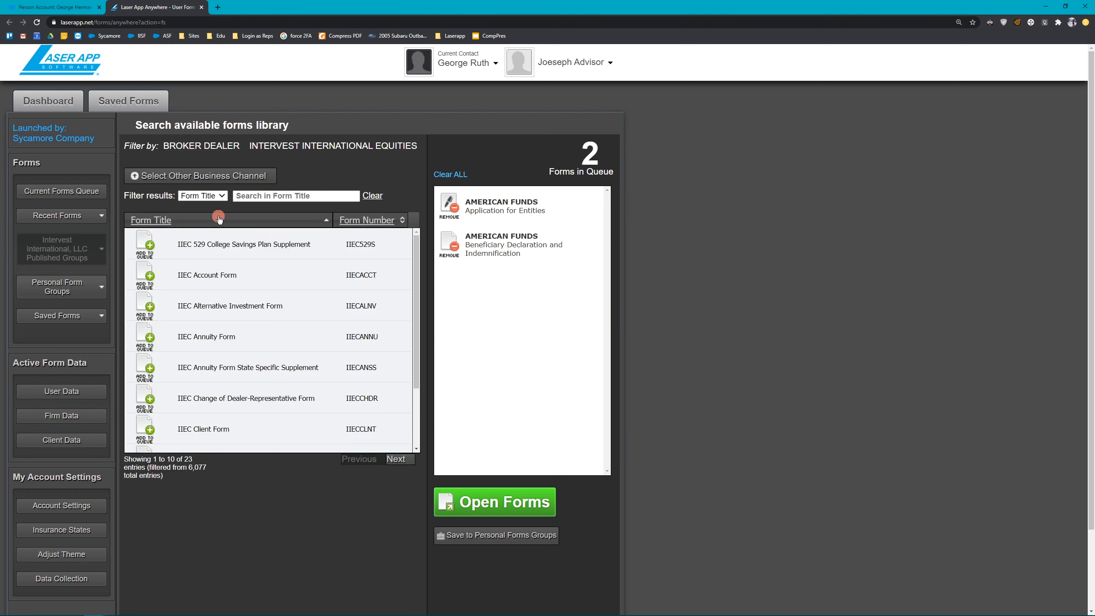
# Step: Add the IIEC Account Form and IIEC Client Form to the queue and open all queued forms
pyautogui.click(152, 280)
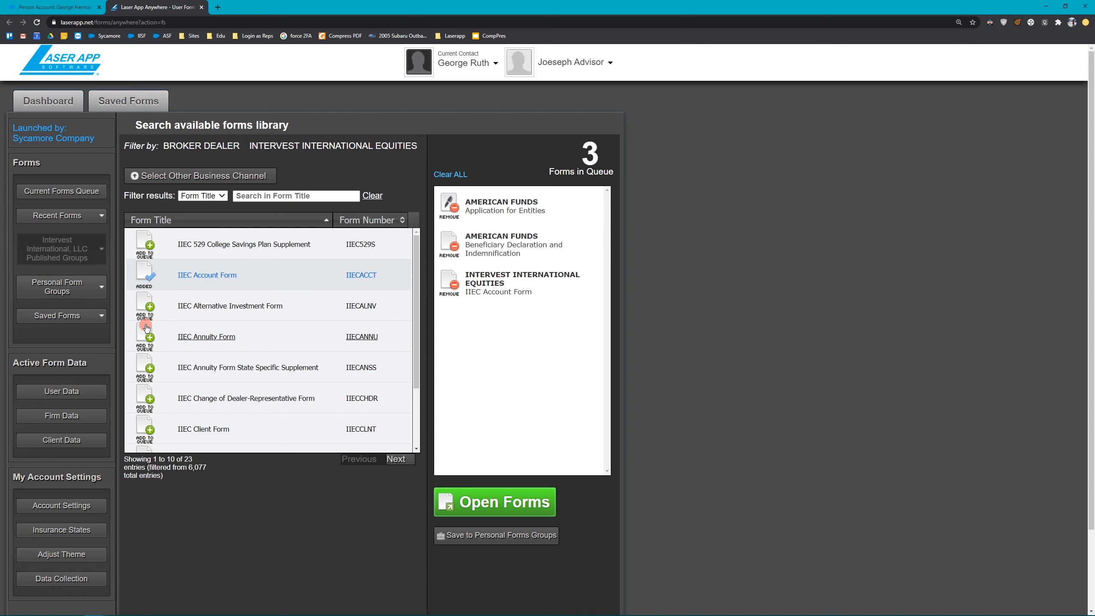
pyautogui.click(148, 429)
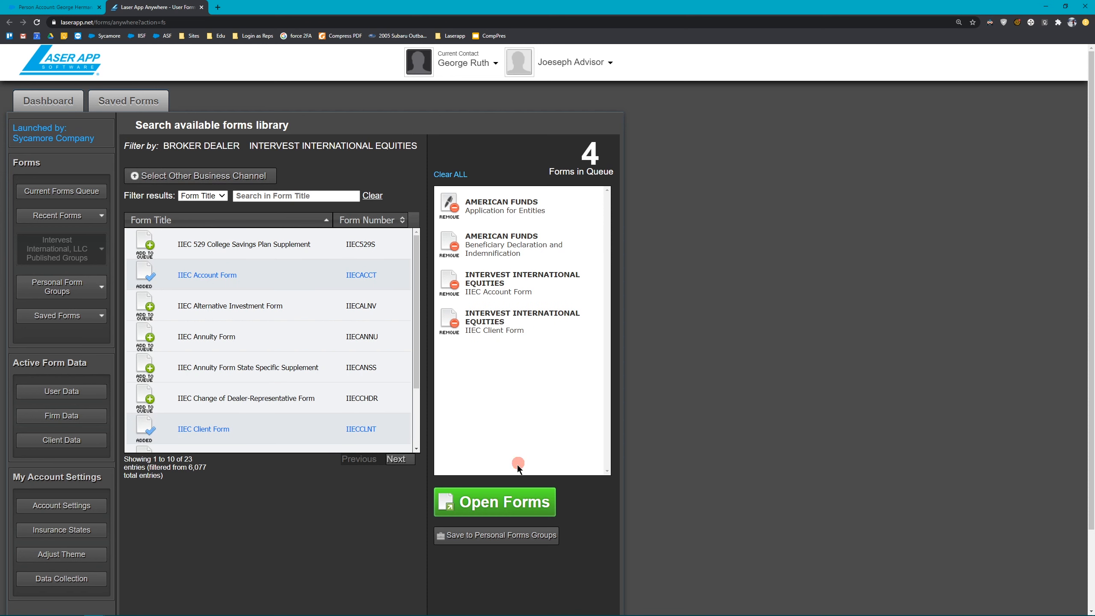
pyautogui.click(543, 506)
pyautogui.click(534, 507)
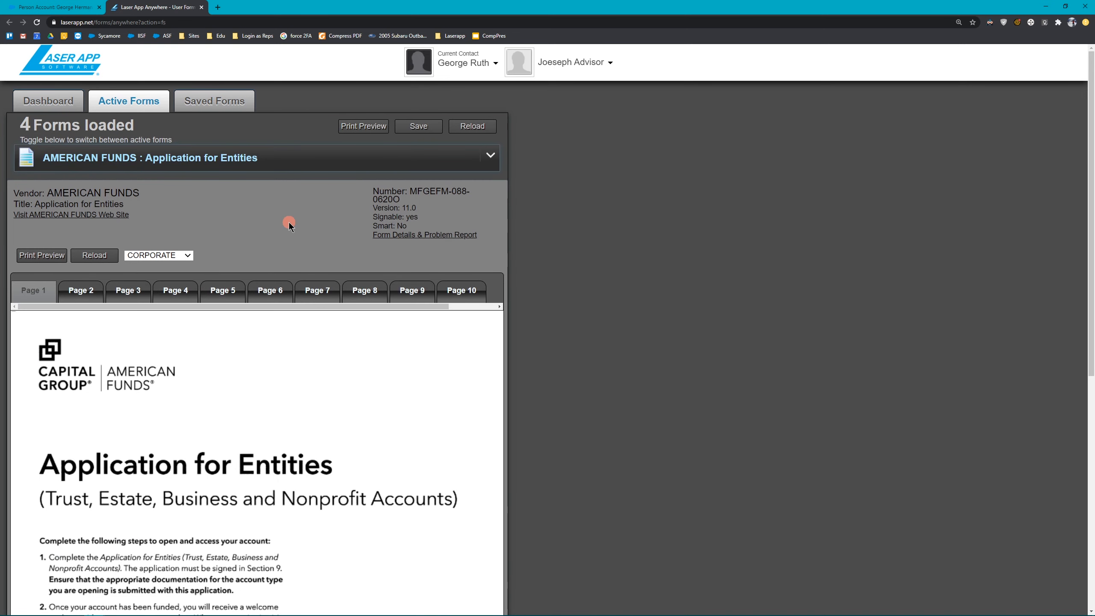
# Step: Examine page 1 of the Application for Entities and the account registration and entity information sections on page 2
pyautogui.scroll(-2, 561, 274)
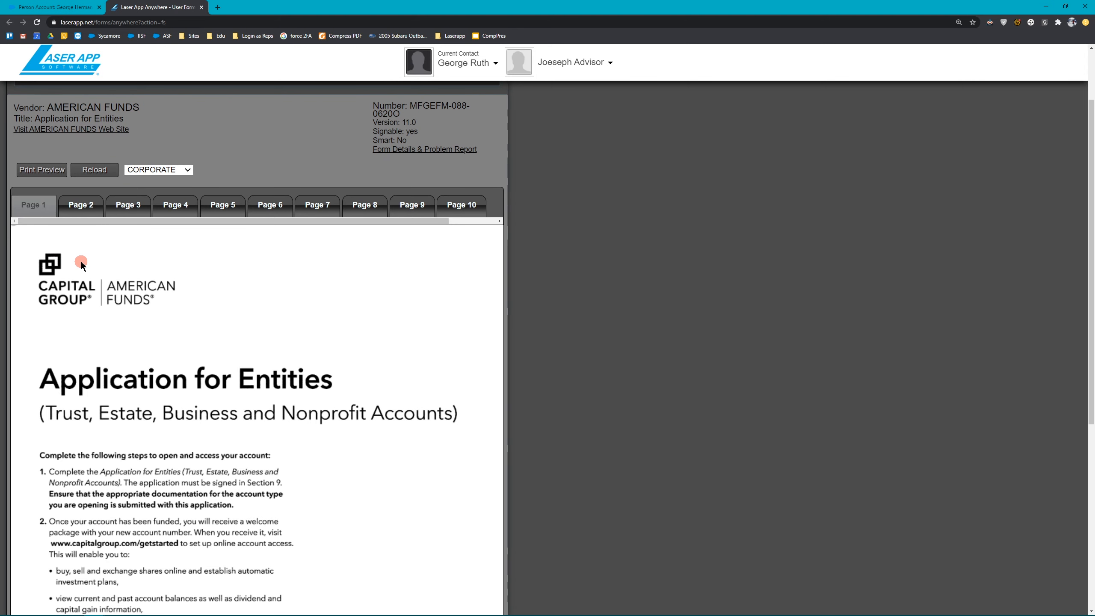
pyautogui.scroll(-4, 81, 263)
pyautogui.scroll(-5, 86, 262)
pyautogui.scroll(7, 105, 259)
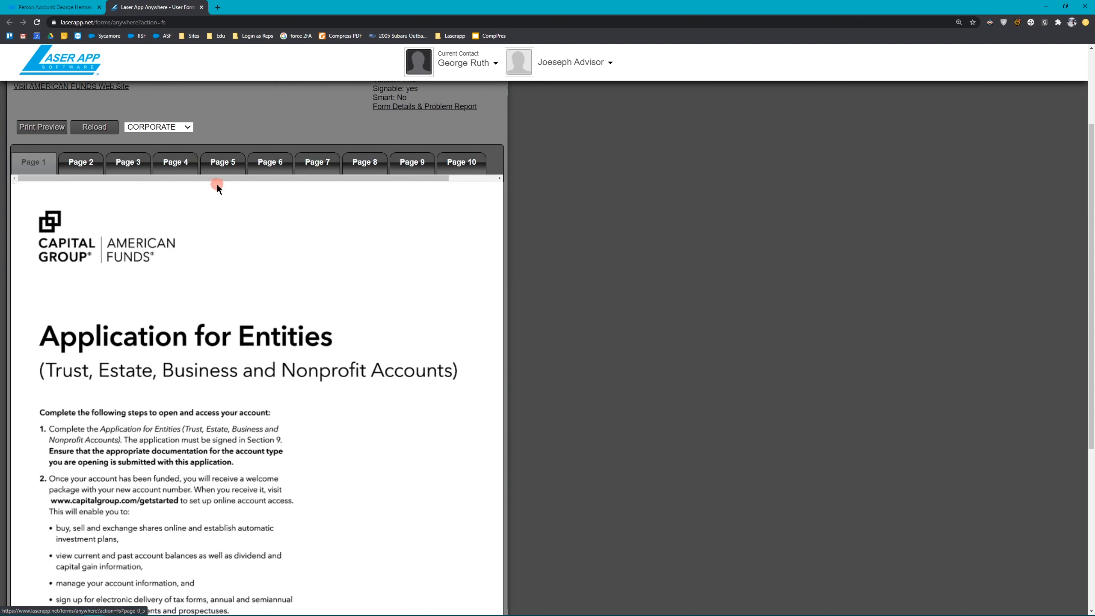
pyautogui.moveTo(230, 178)
pyautogui.mouseDown()
pyautogui.moveTo(256, 180)
pyautogui.moveTo(220, 178)
pyautogui.mouseUp()
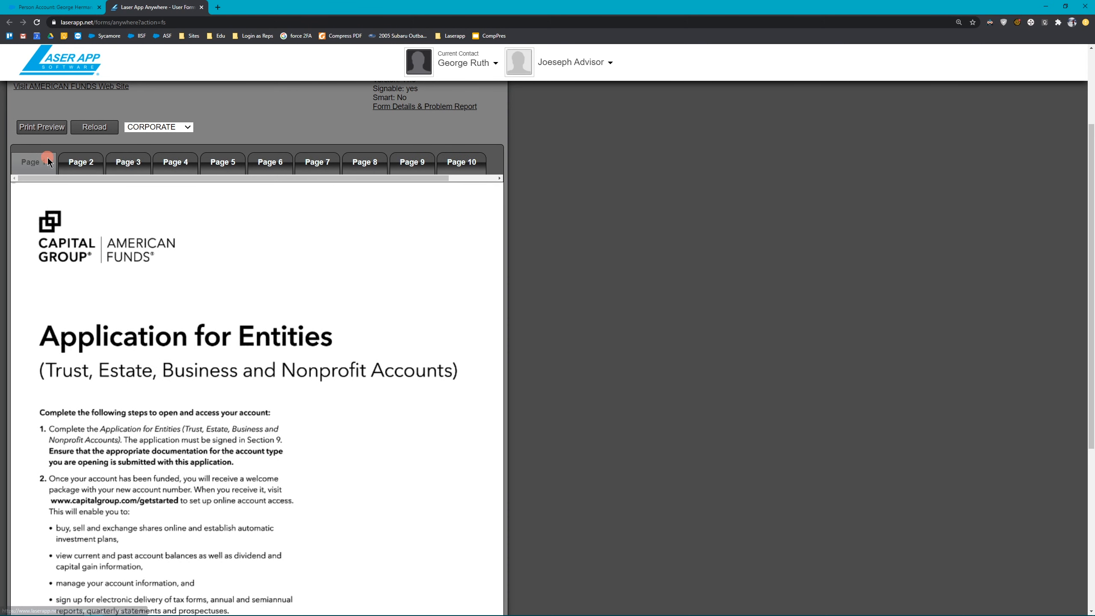
pyautogui.click(85, 162)
pyautogui.scroll(1, 63, 327)
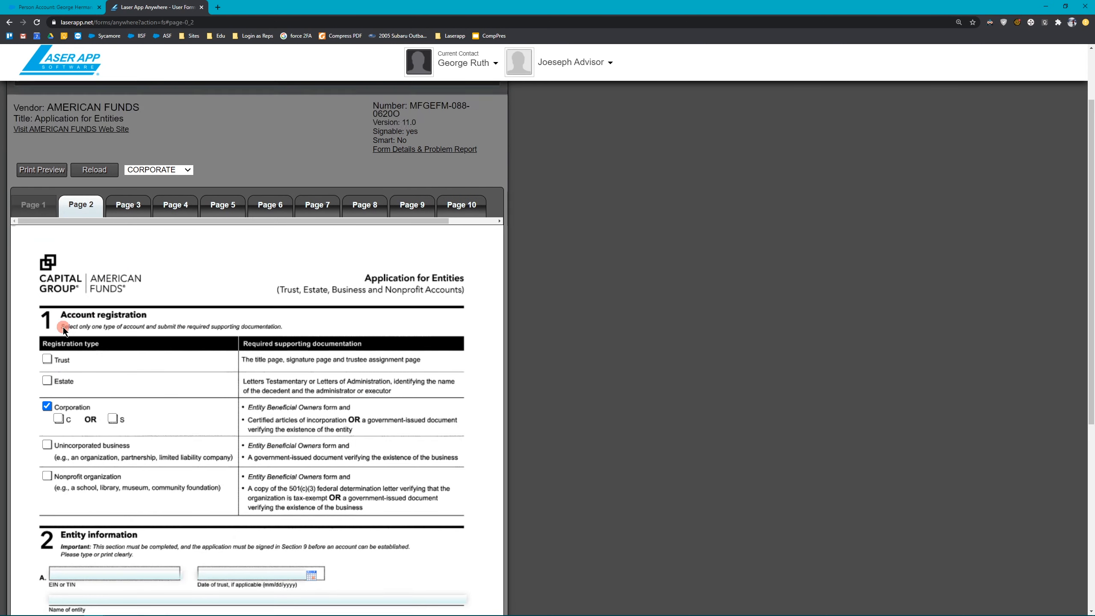
pyautogui.scroll(-1, 64, 326)
pyautogui.scroll(-3, 64, 326)
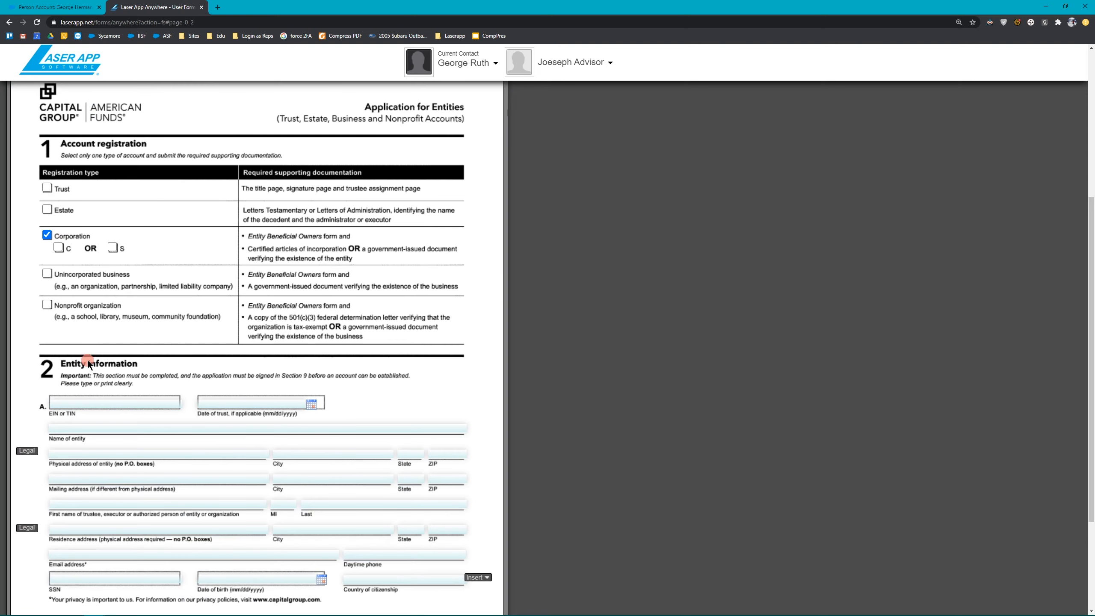
# Step: Set the registration type of the Application for Entities to PARTNERSHIP
pyautogui.scroll(4, 81, 370)
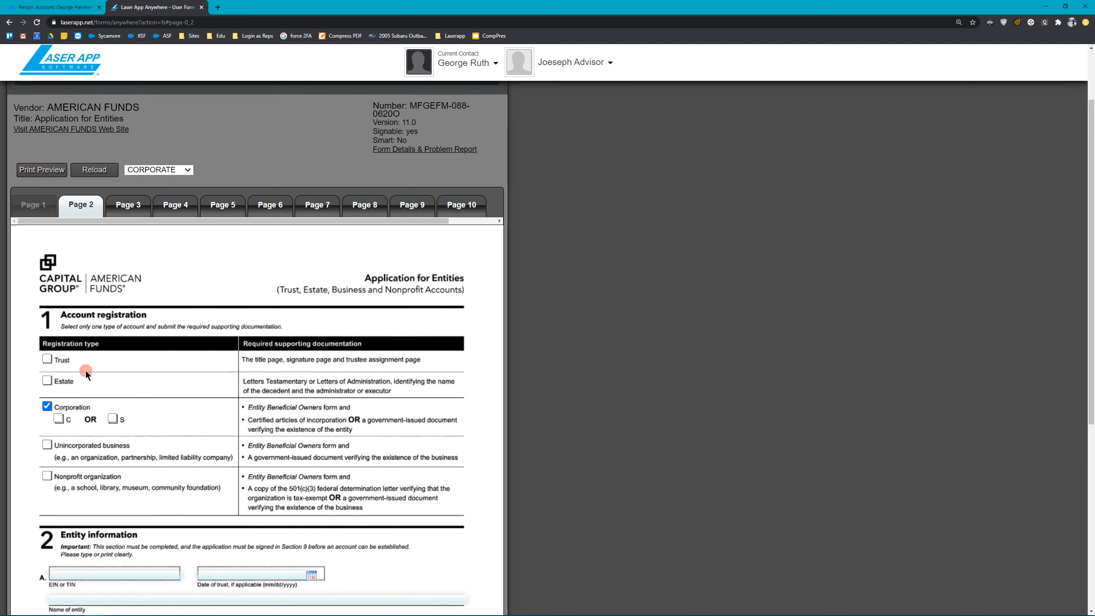
pyautogui.click(164, 173)
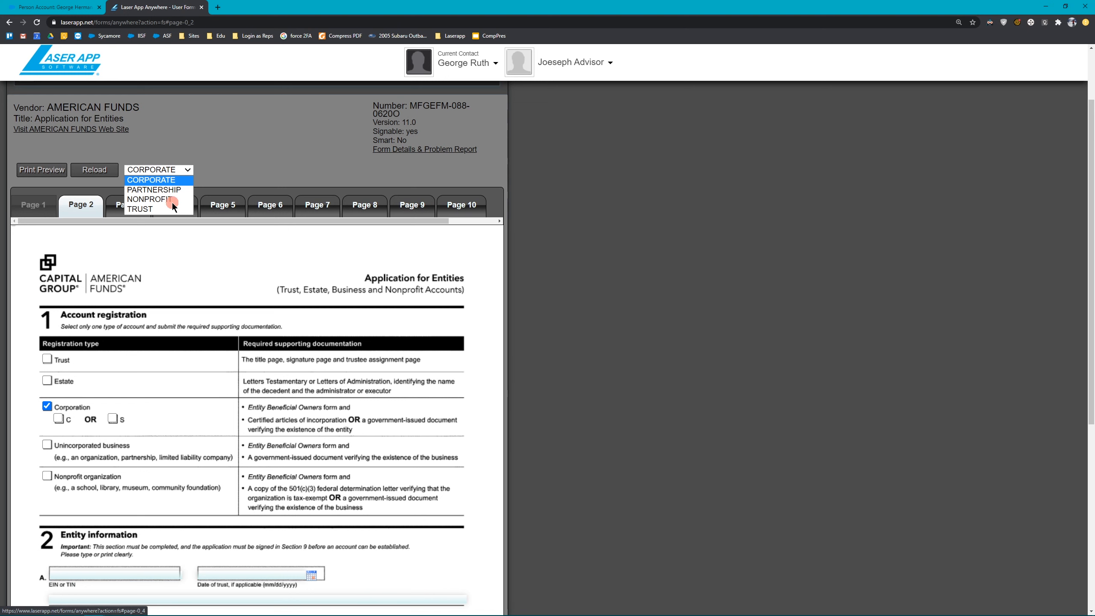
pyautogui.click(173, 193)
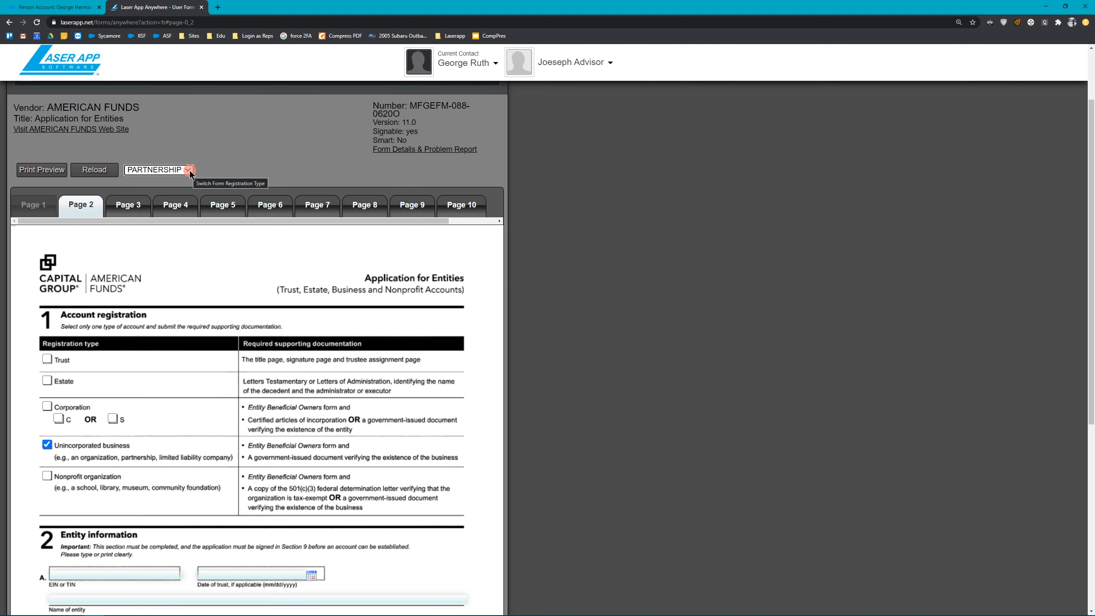
# Step: View the prefilled Beneficiary Declaration and Indemnification form and the IIEC Account Form among the active forms
pyautogui.scroll(2, 224, 176)
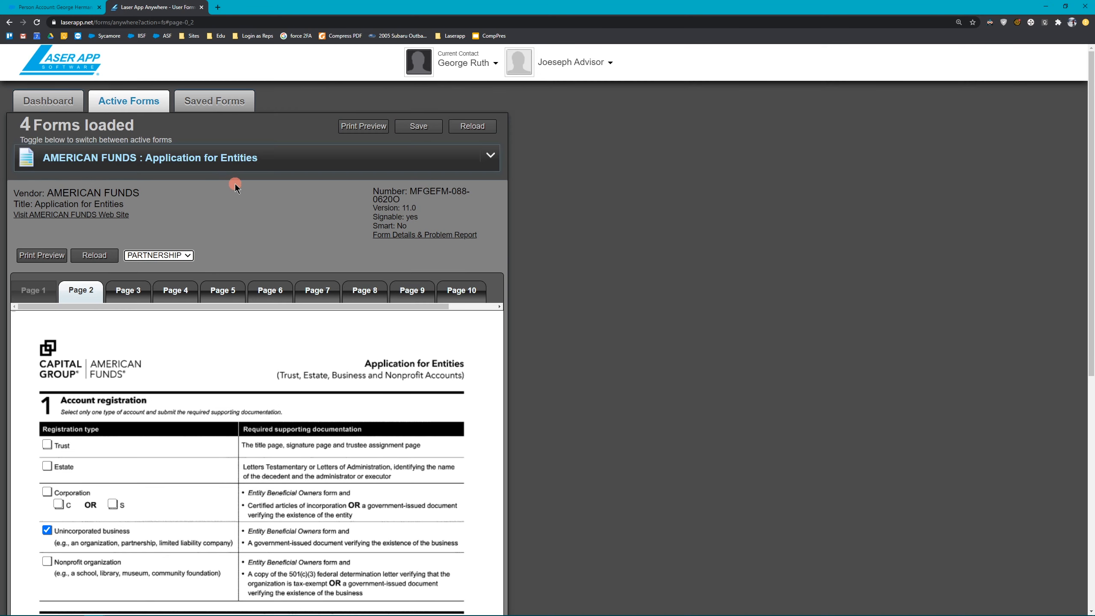
pyautogui.click(267, 166)
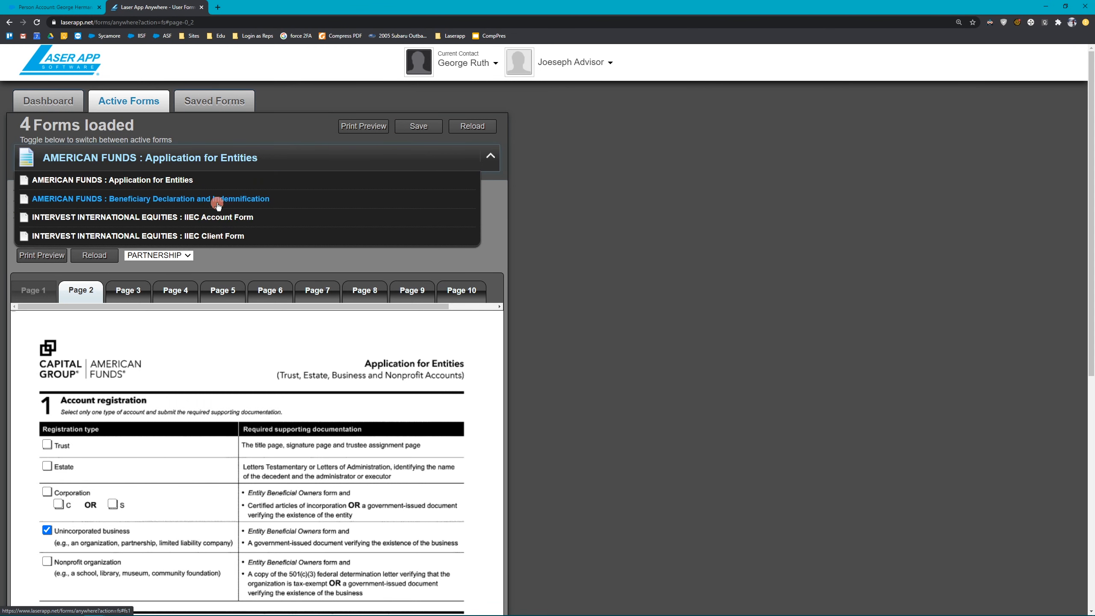
pyautogui.click(217, 205)
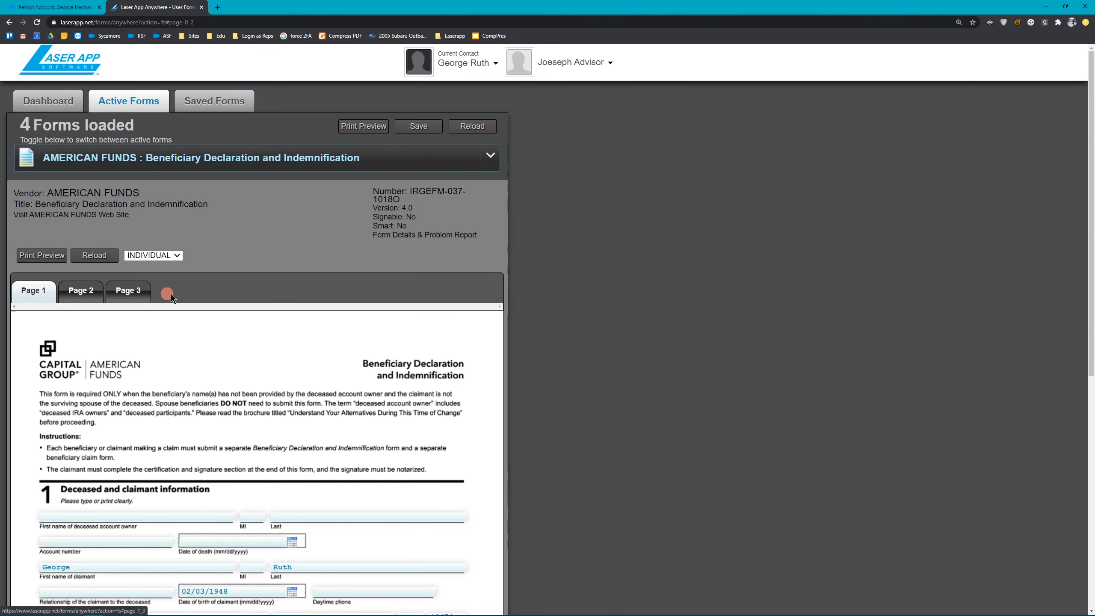
pyautogui.scroll(-1, 171, 298)
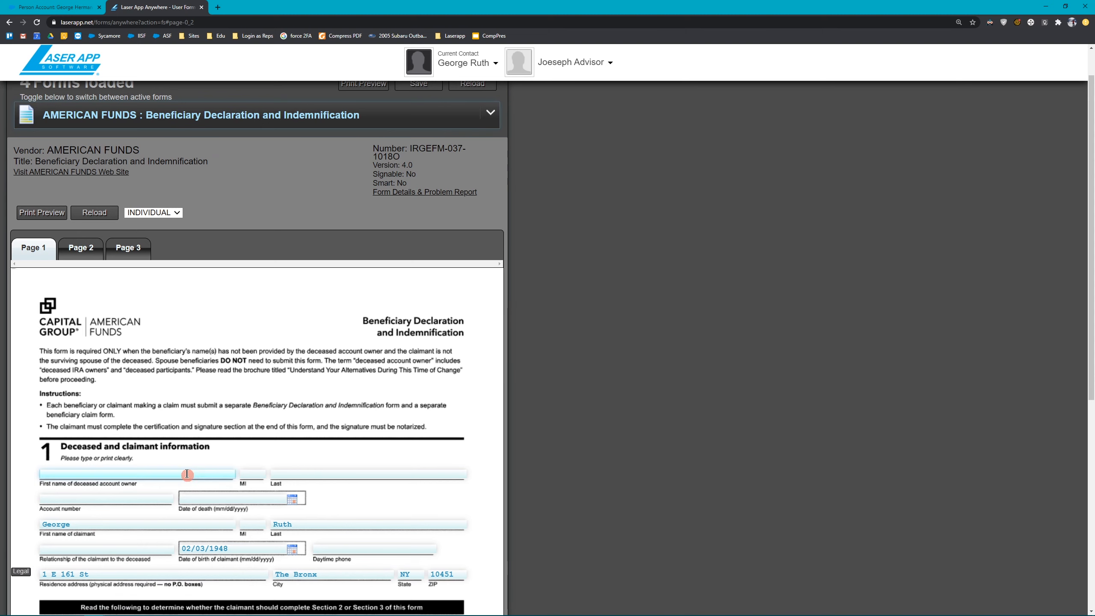
pyautogui.scroll(1, 149, 226)
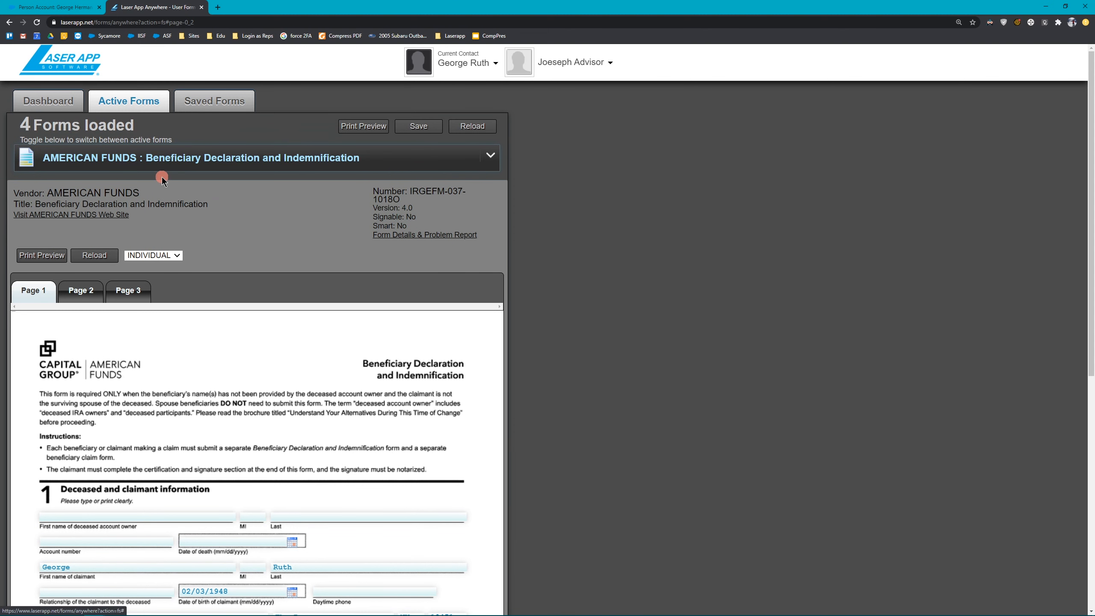
pyautogui.click(163, 166)
pyautogui.click(163, 218)
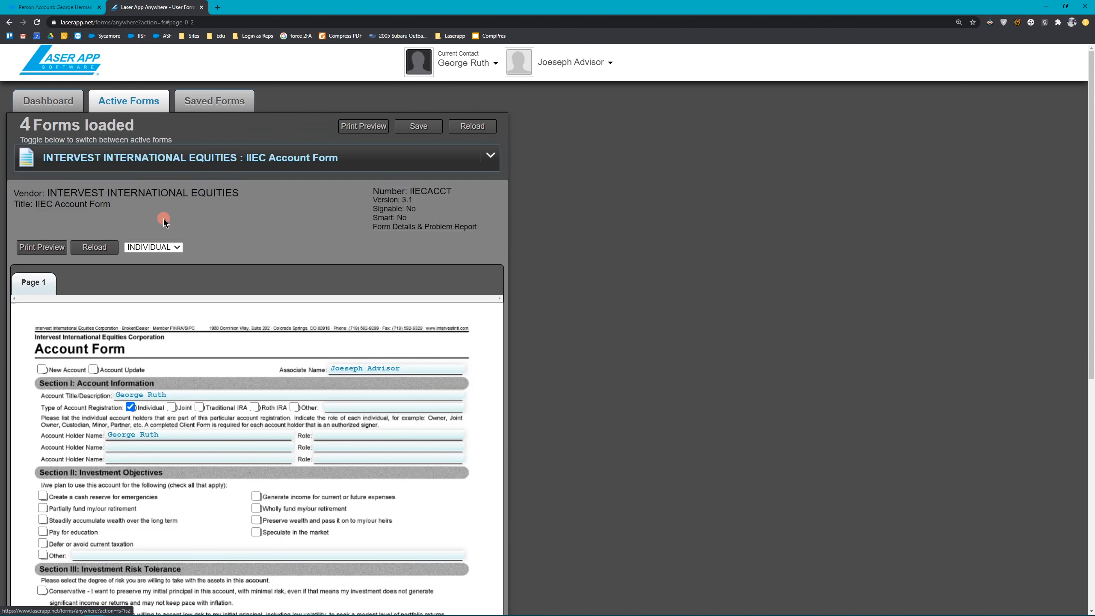
# Step: On page 2 of the IIEC Client Form, mark annual expenses as $50,000 and under and special expenses as Over $500,000
pyautogui.click(176, 170)
pyautogui.click(171, 237)
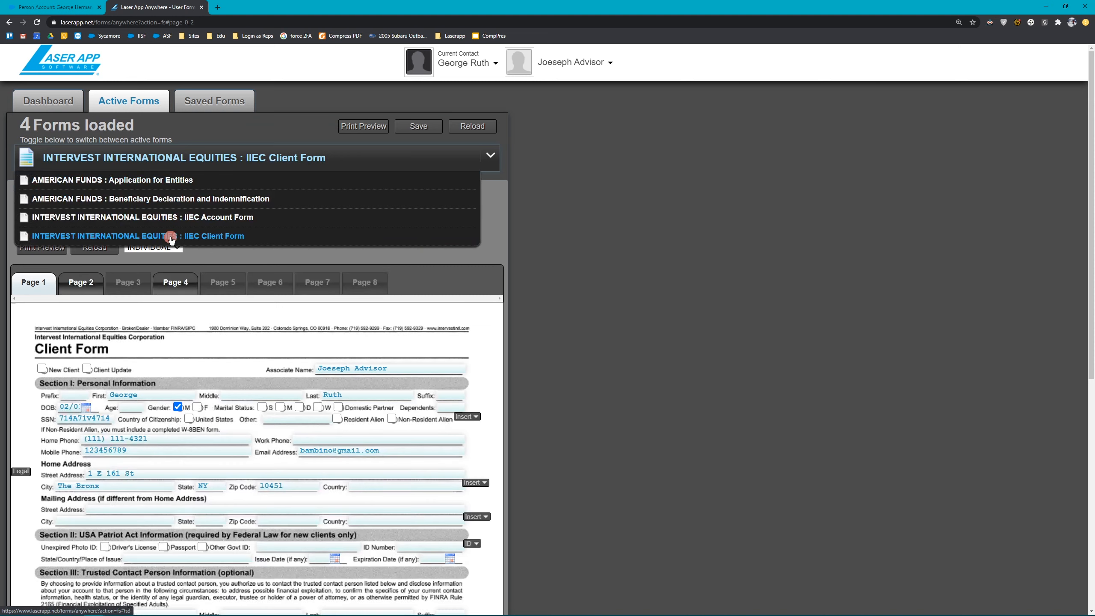
pyautogui.click(70, 285)
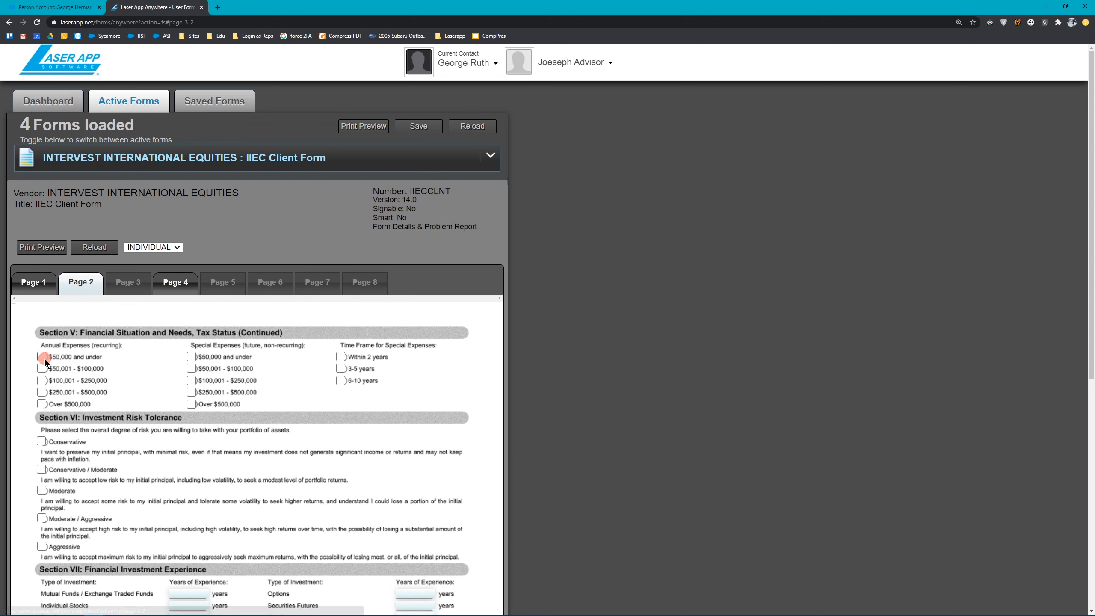
pyautogui.click(43, 357)
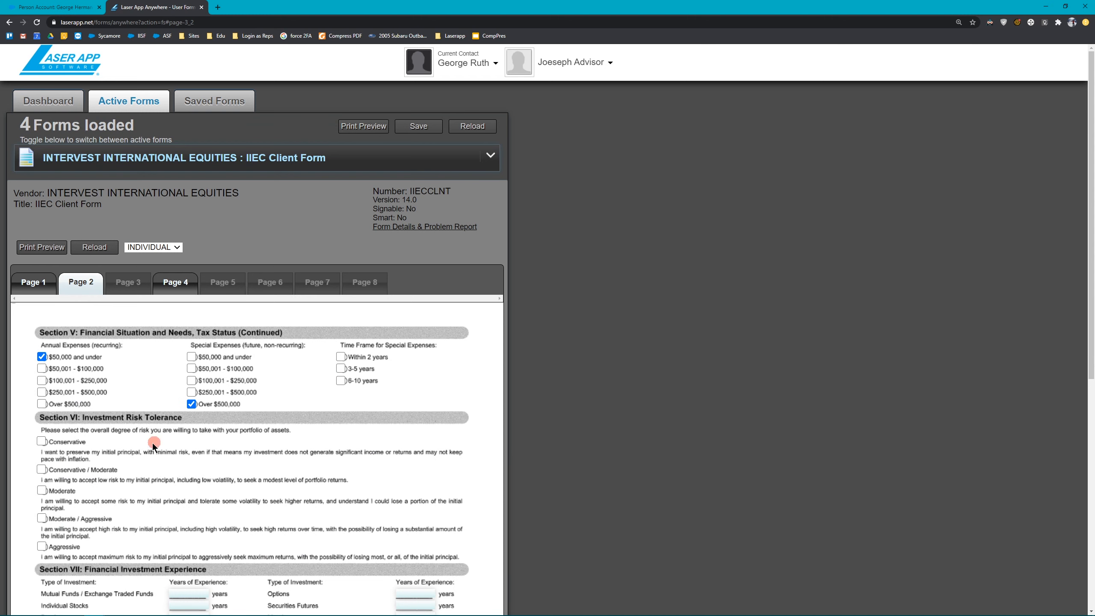
# Step: Mark the overall investment risk tolerance as Conservative / Moderate on the IIEC Client Form and look through pages 3 and 4
pyautogui.click(42, 468)
pyautogui.click(133, 285)
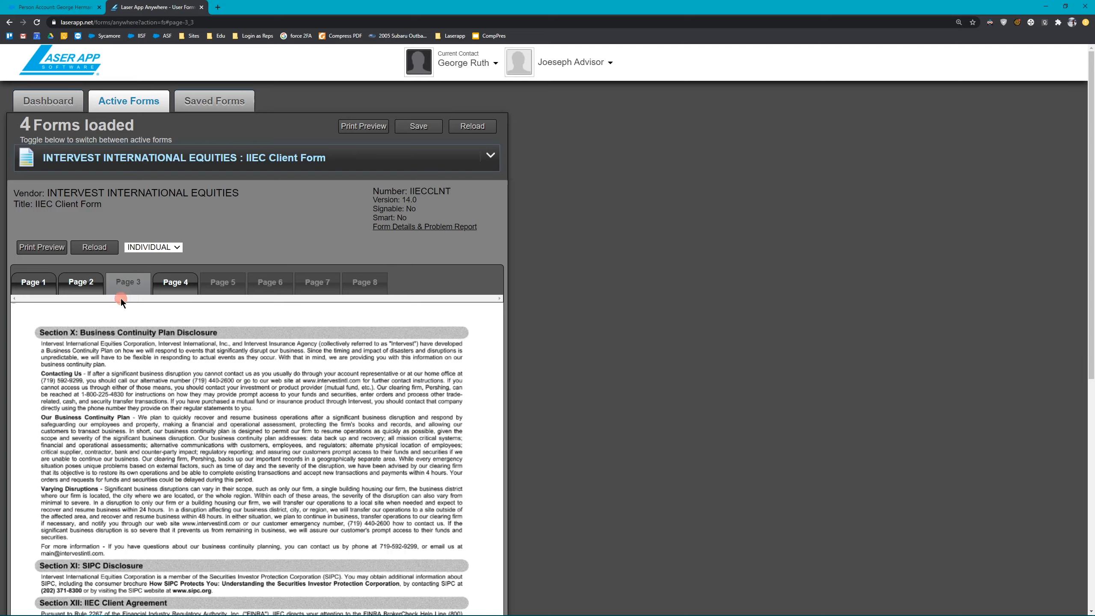
pyautogui.scroll(-9, 140, 325)
pyautogui.scroll(8, 144, 346)
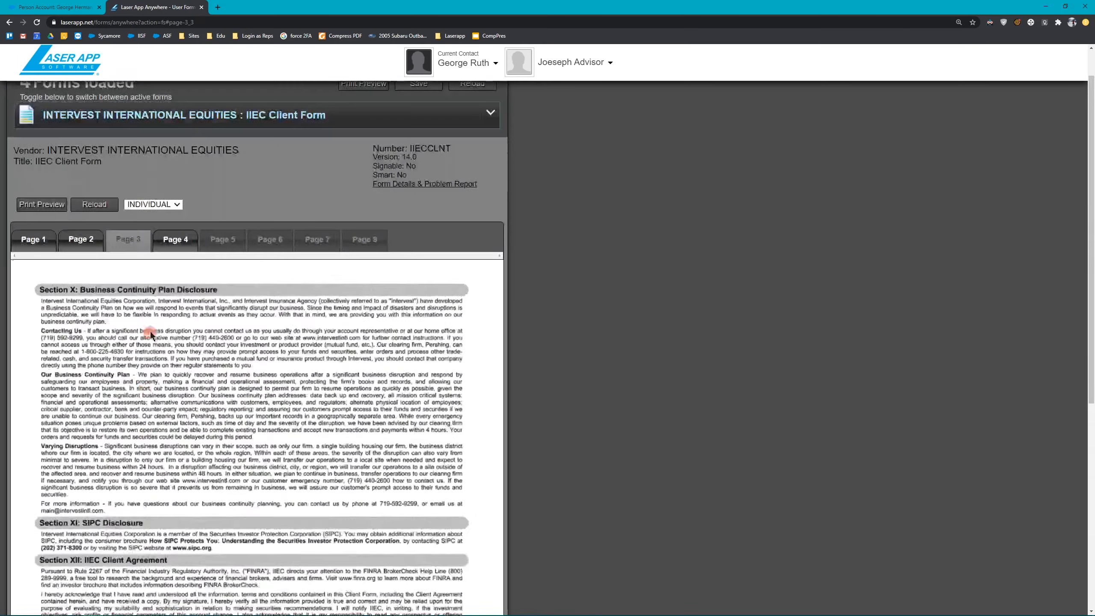
pyautogui.click(176, 238)
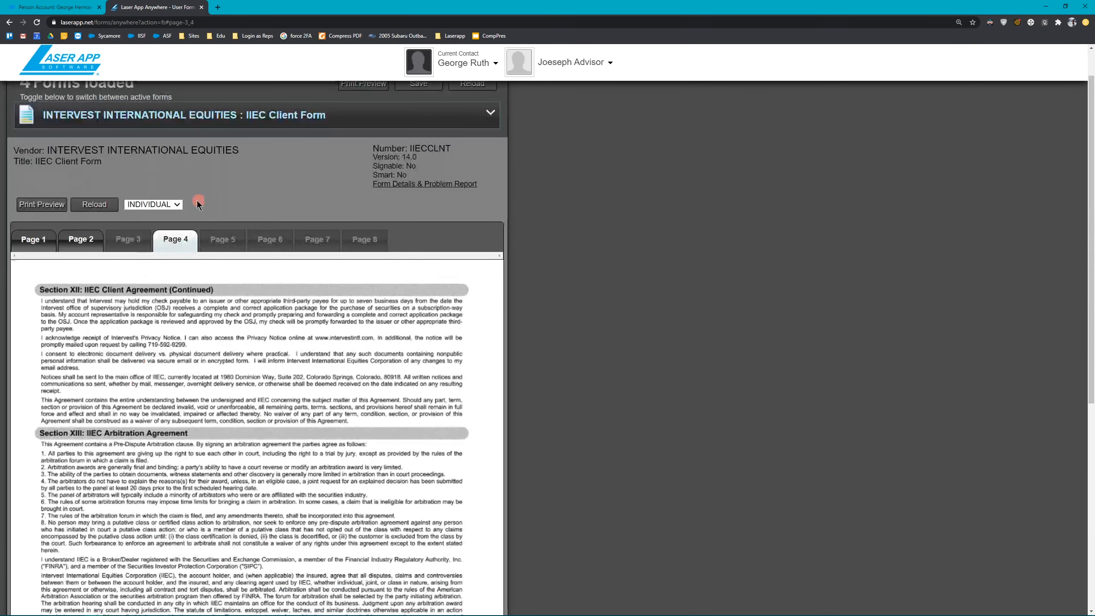
pyautogui.scroll(1, 230, 209)
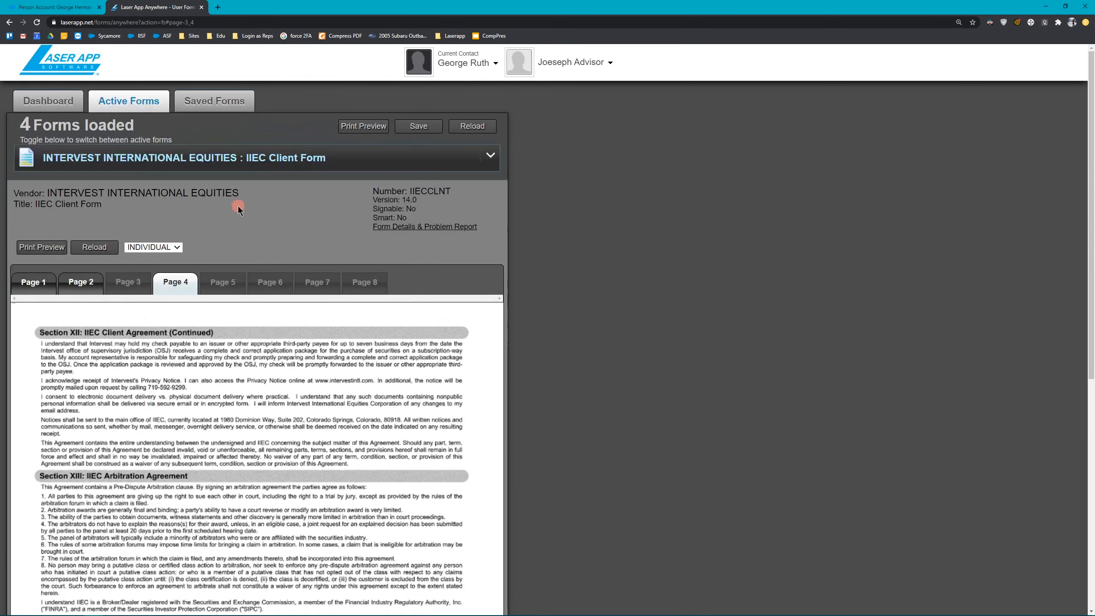
# Step: View the work-in-progress save options without saving, and preview the printable version of the IIEC Client Form
pyautogui.click(416, 130)
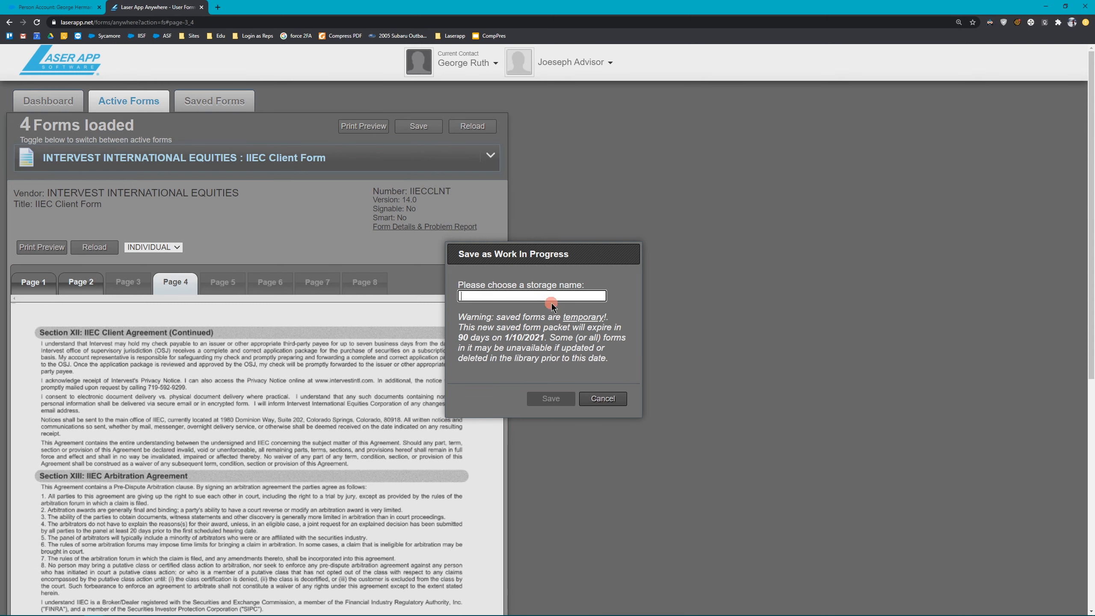
pyautogui.click(603, 398)
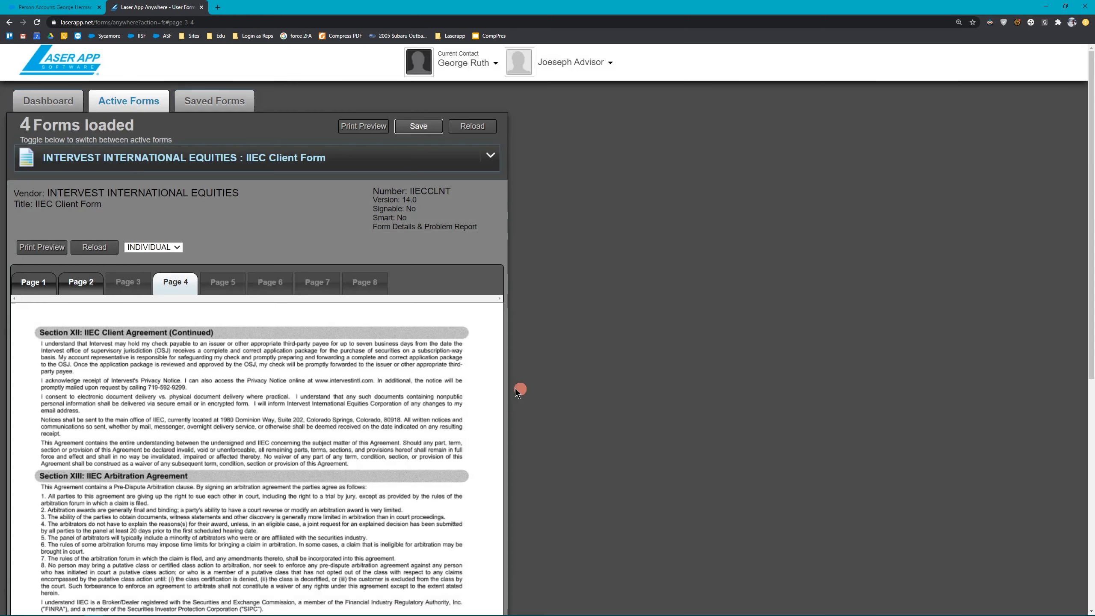
pyautogui.click(56, 248)
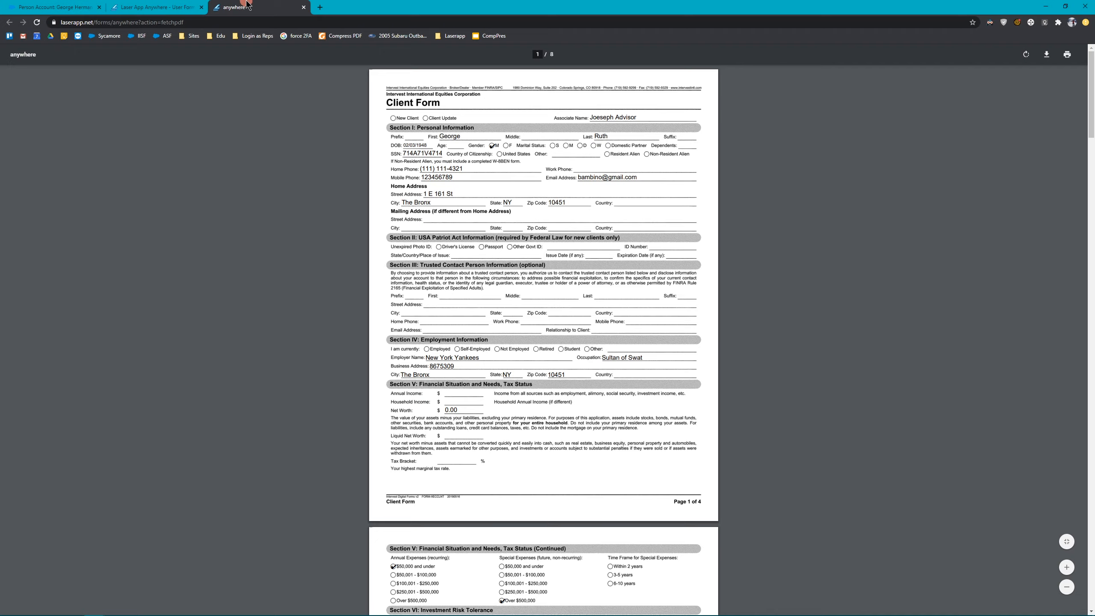
pyautogui.click(303, 6)
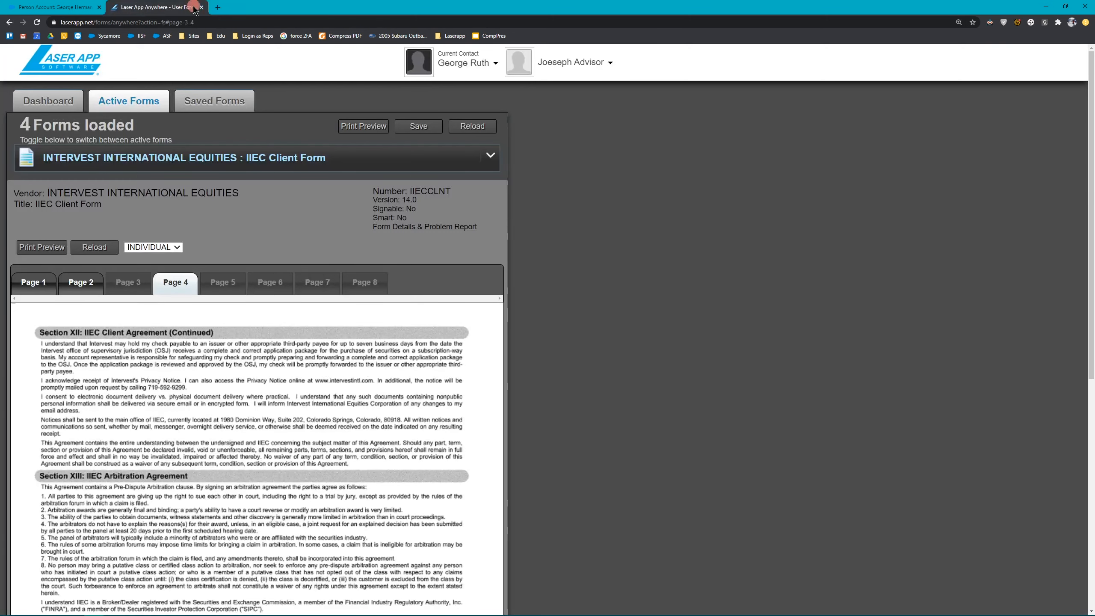
# Step: Return to the dashboard and browse the personal form group categories, including the groups under NewClient
pyautogui.click(61, 102)
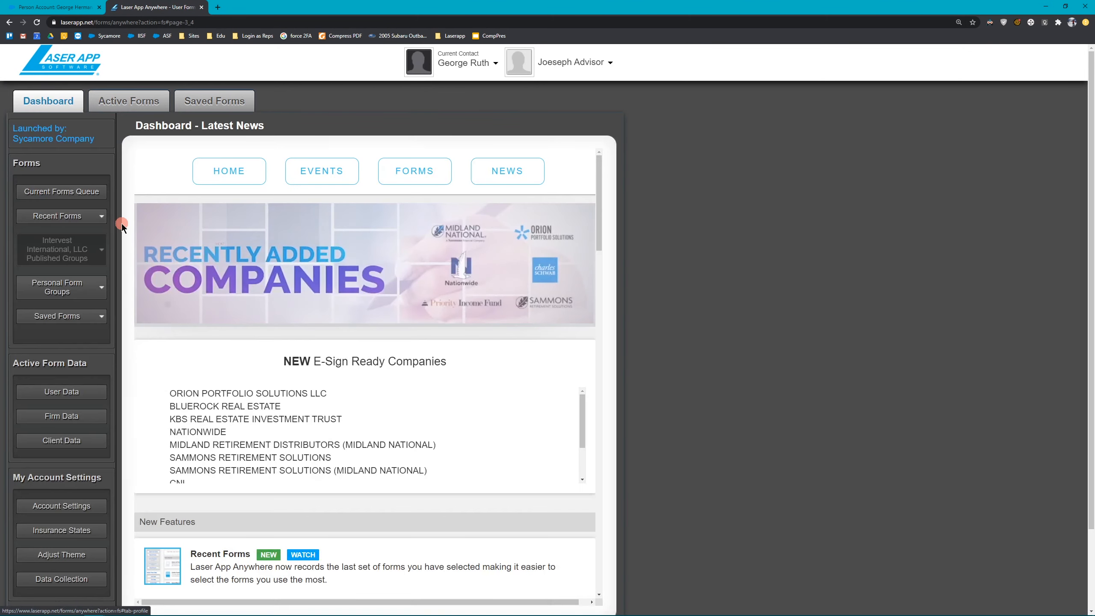
pyautogui.click(103, 289)
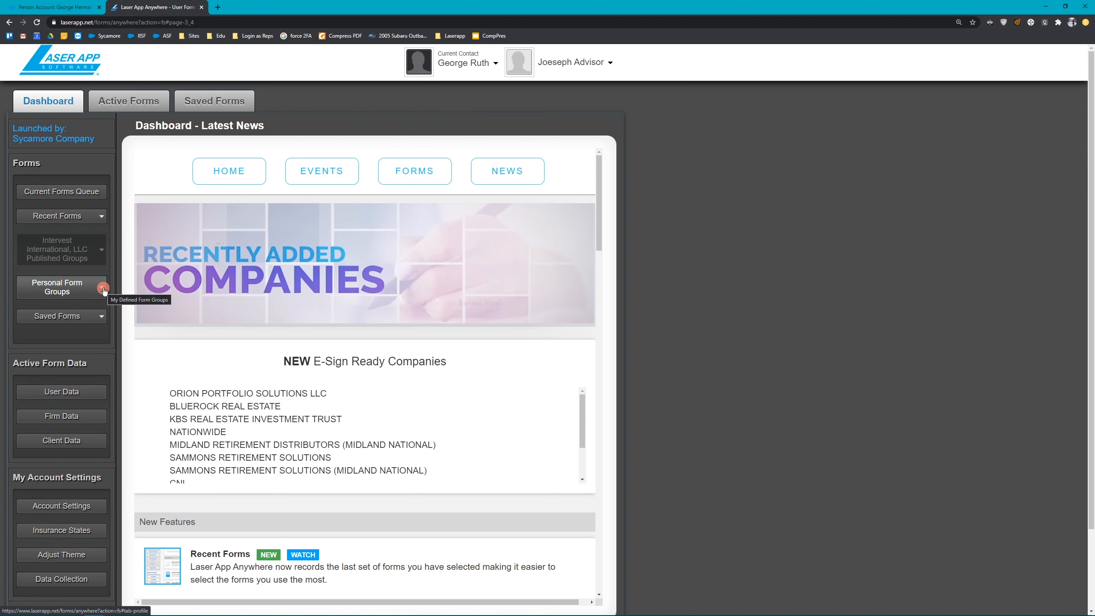
pyautogui.click(103, 289)
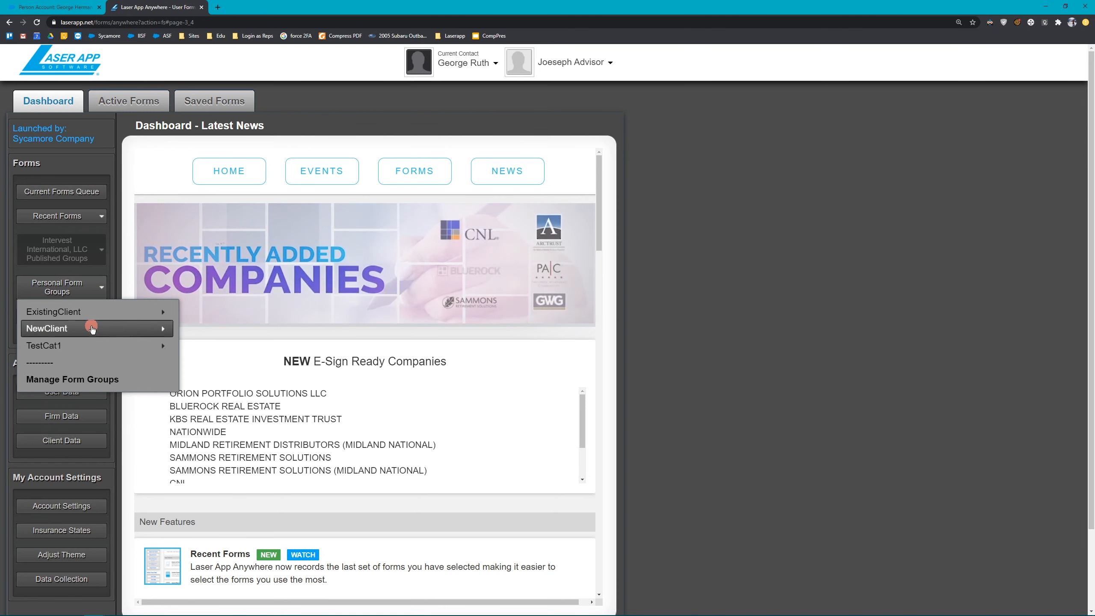
pyautogui.click(105, 343)
pyautogui.click(120, 331)
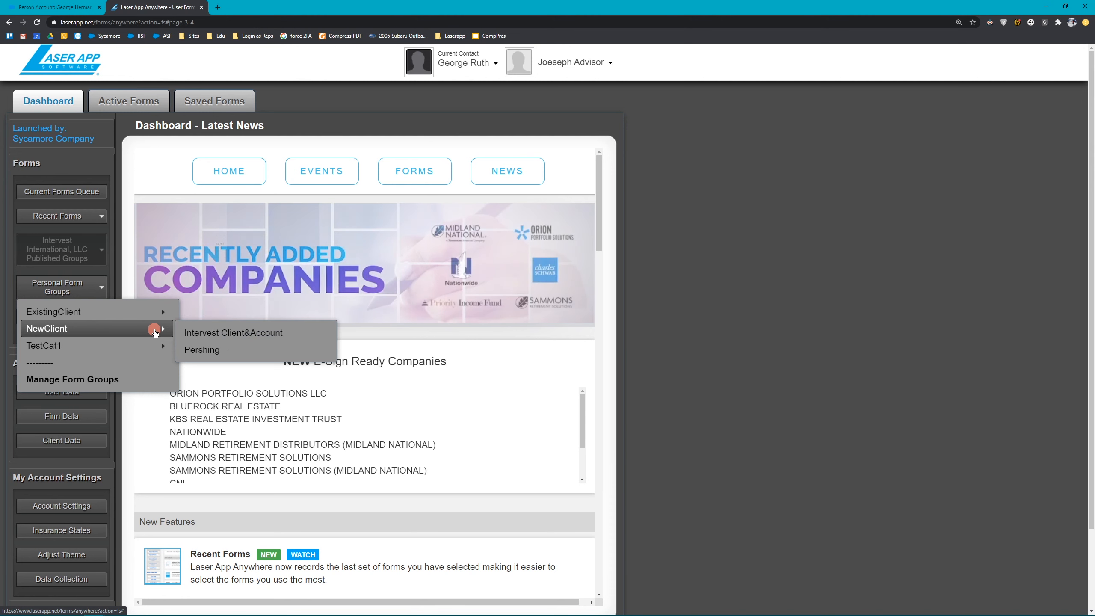
pyautogui.click(77, 246)
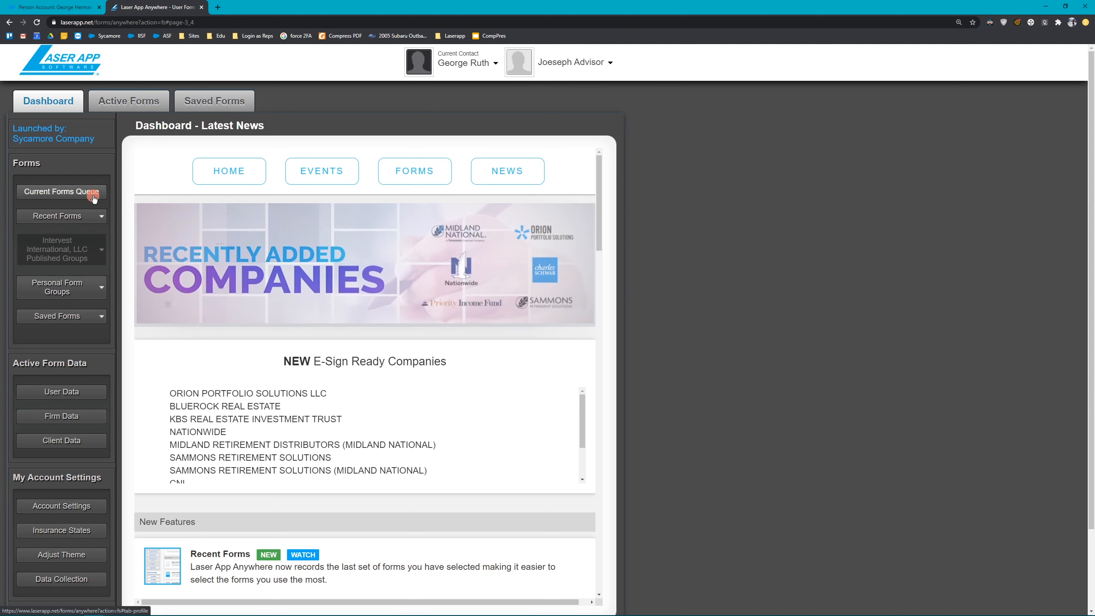
# Step: Open the current forms queue and clear all forms from it
pyautogui.click(62, 191)
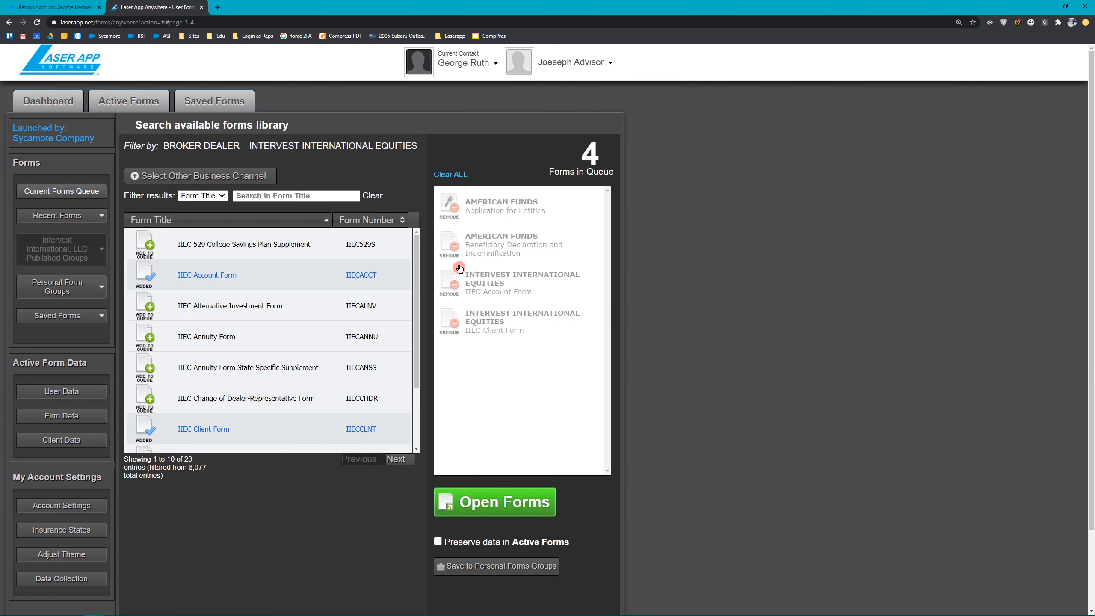
pyautogui.click(456, 175)
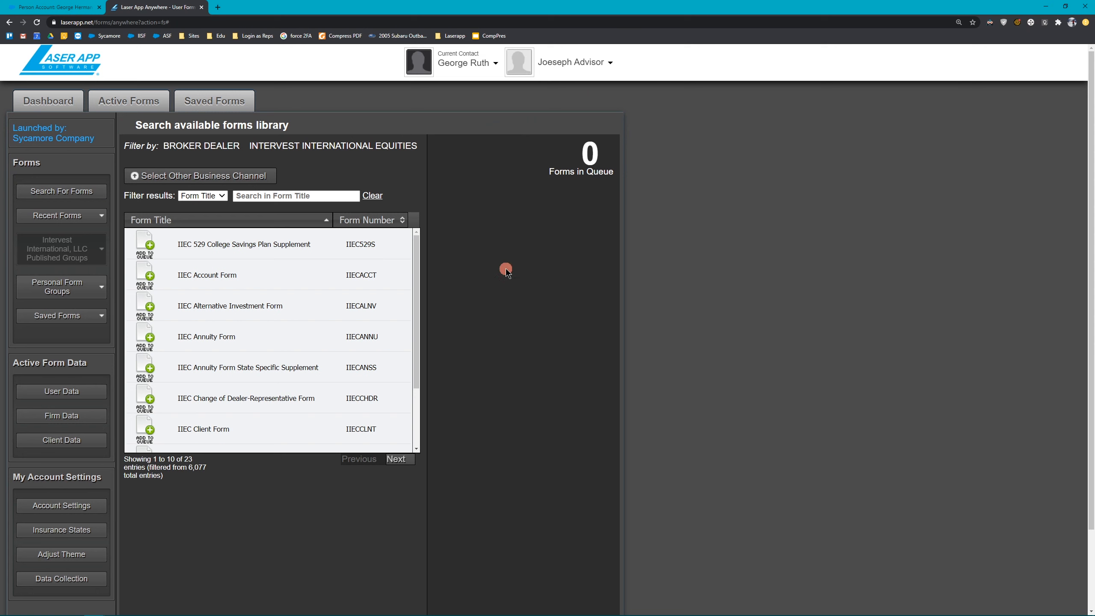
# Step: Add the Intervest Client&Account and Pershing groups from the NewClient category to the forms queue and review the queued forms
pyautogui.click(86, 290)
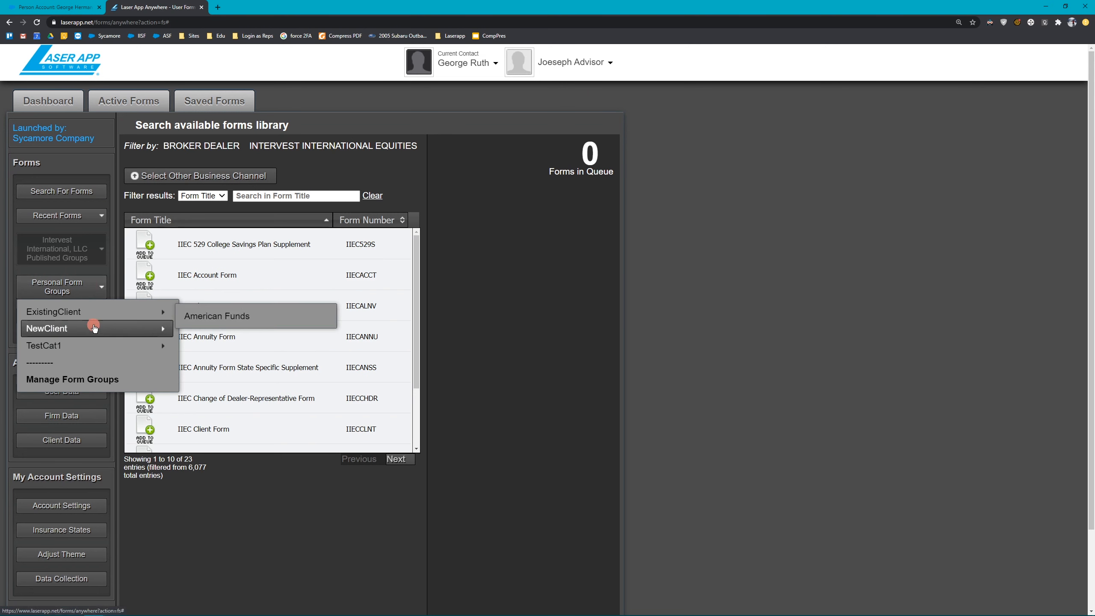
pyautogui.moveTo(97, 327)
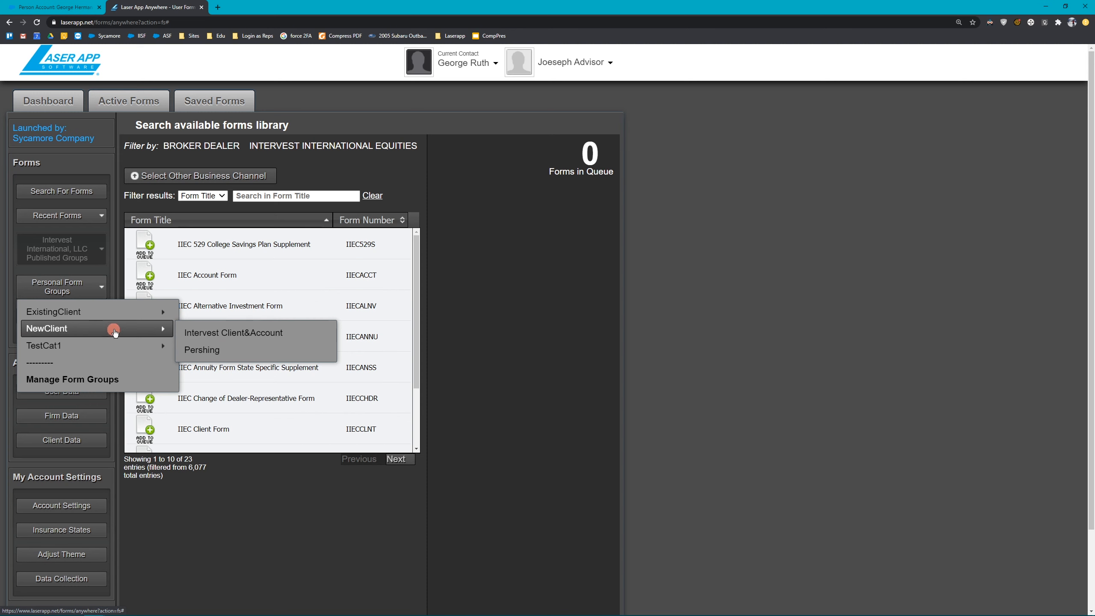
pyautogui.click(237, 339)
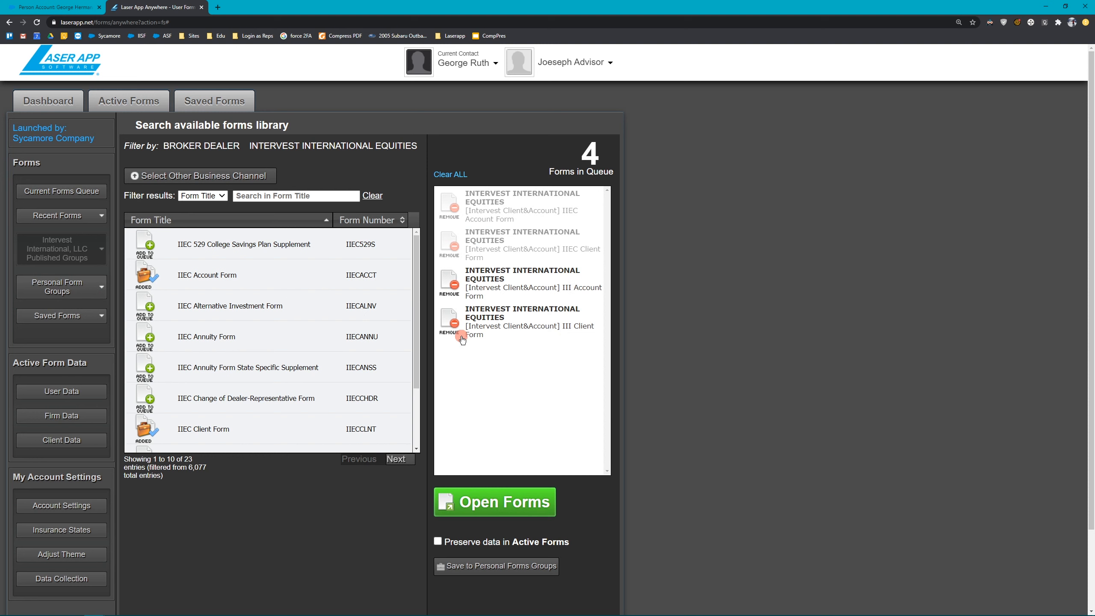
pyautogui.click(77, 291)
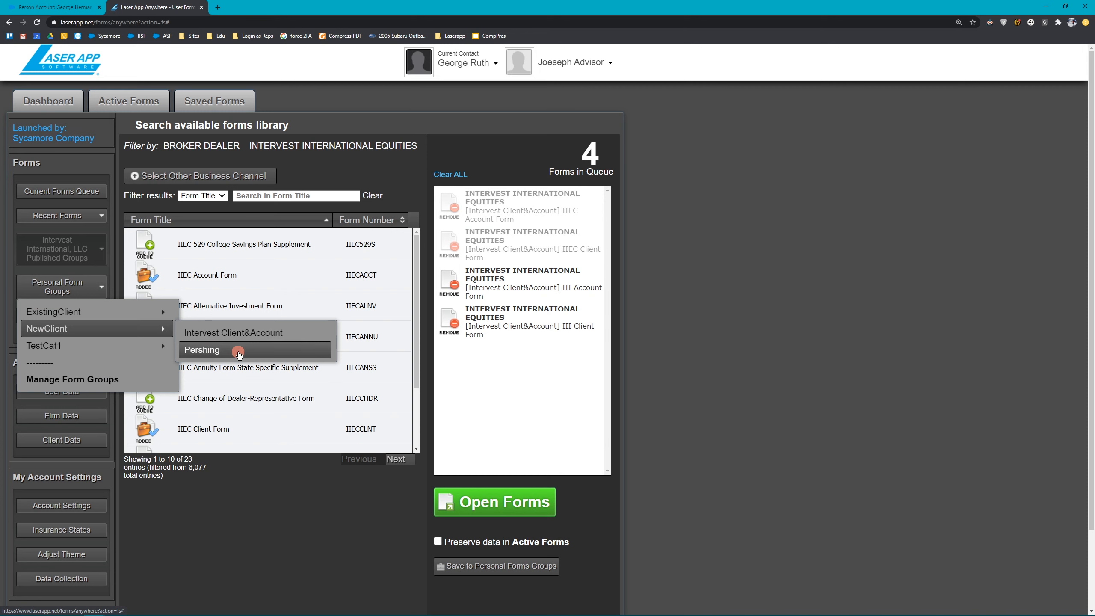
pyautogui.click(239, 351)
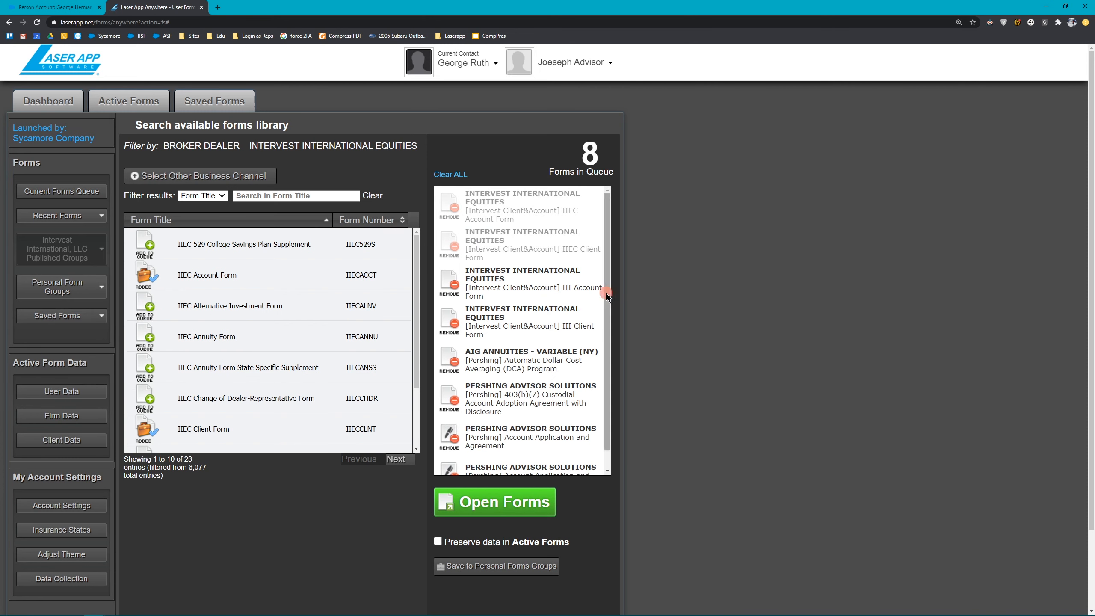
pyautogui.scroll(-1, 609, 309)
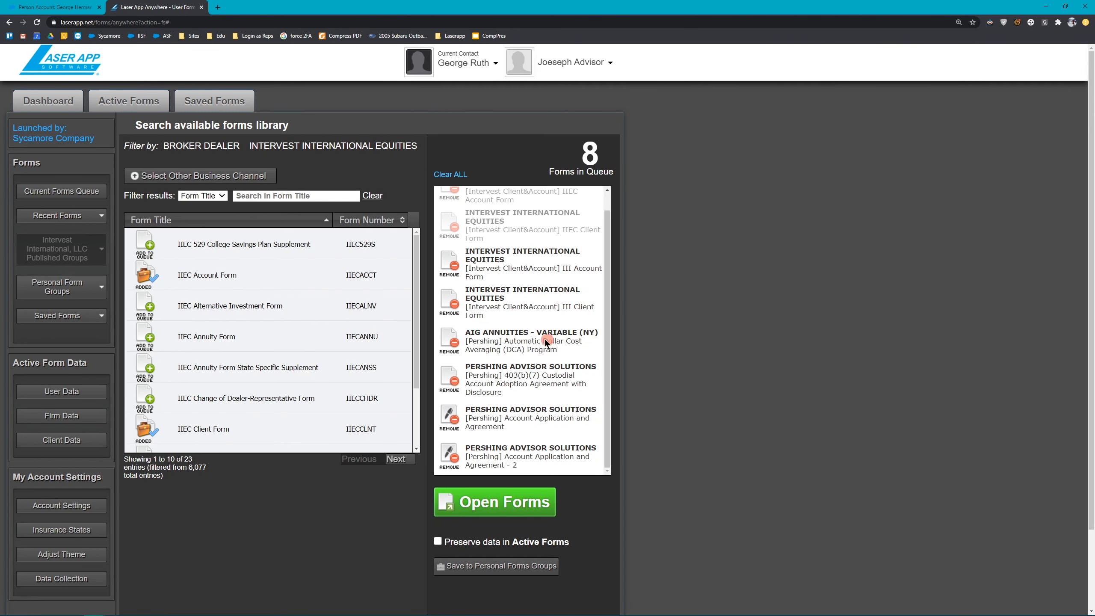
pyautogui.scroll(1, 518, 341)
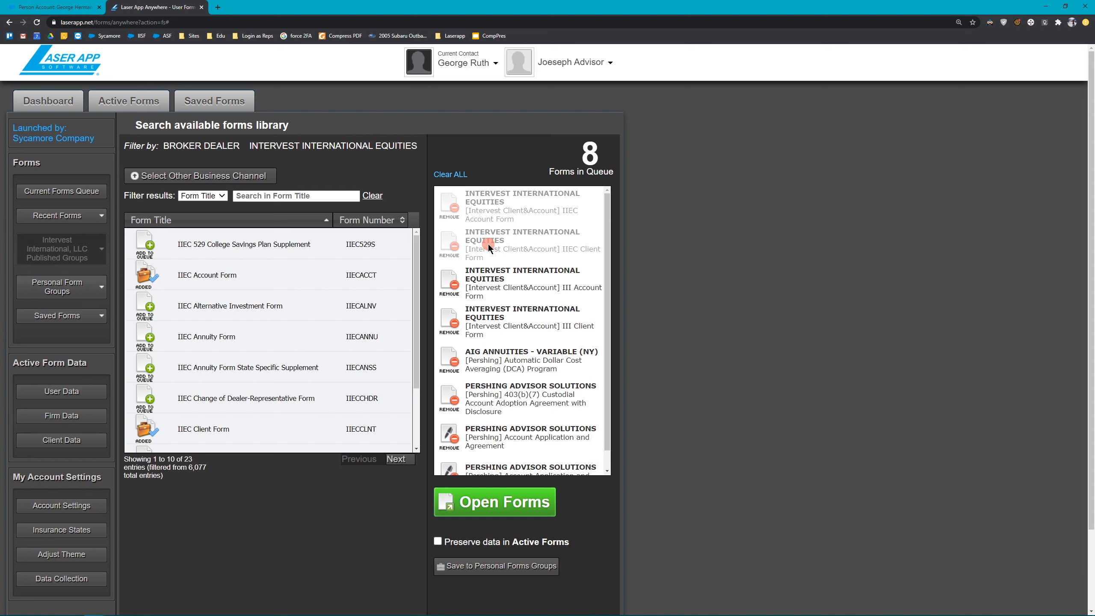
# Step: Clear the queue and add the IIEC Annuity Form, Annuity Form State Specific Supplement, Change of Dealer-Representative Form and Client Form
pyautogui.click(460, 174)
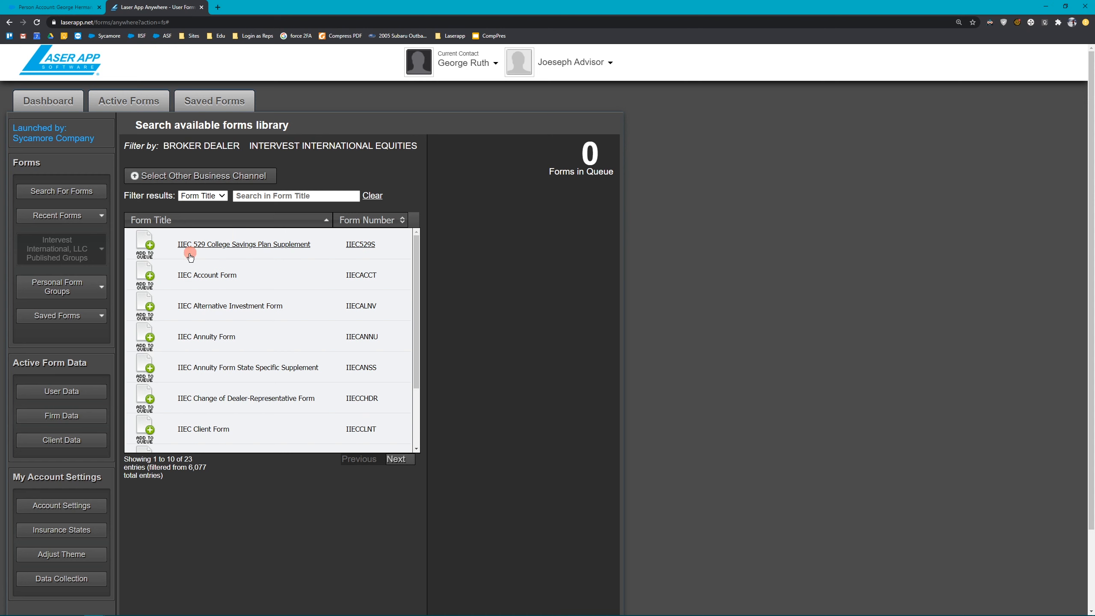
pyautogui.click(146, 335)
pyautogui.click(147, 366)
pyautogui.click(146, 396)
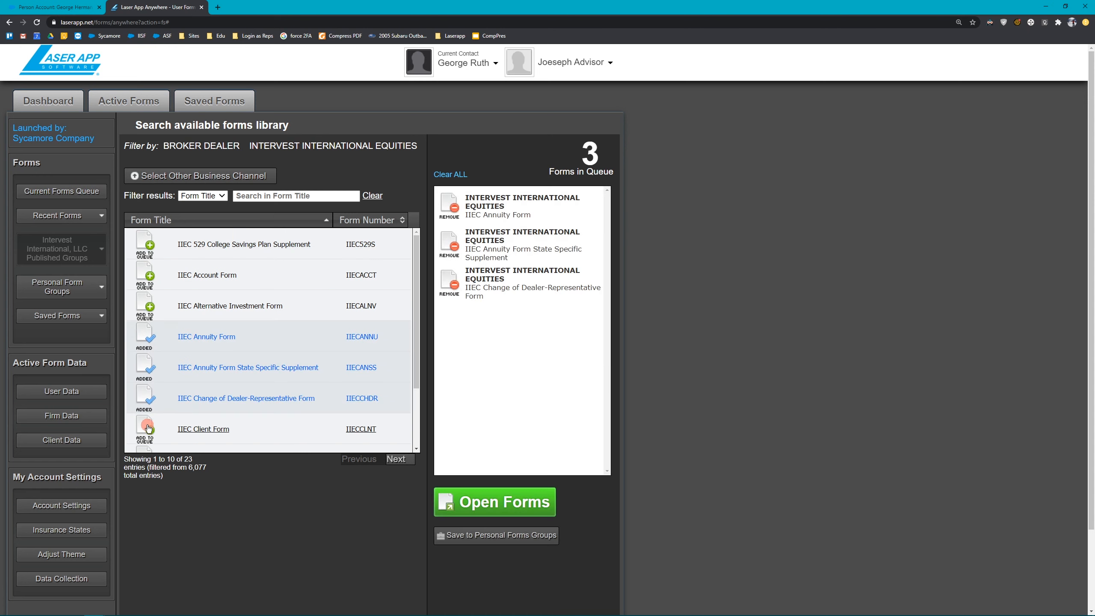
pyautogui.click(148, 428)
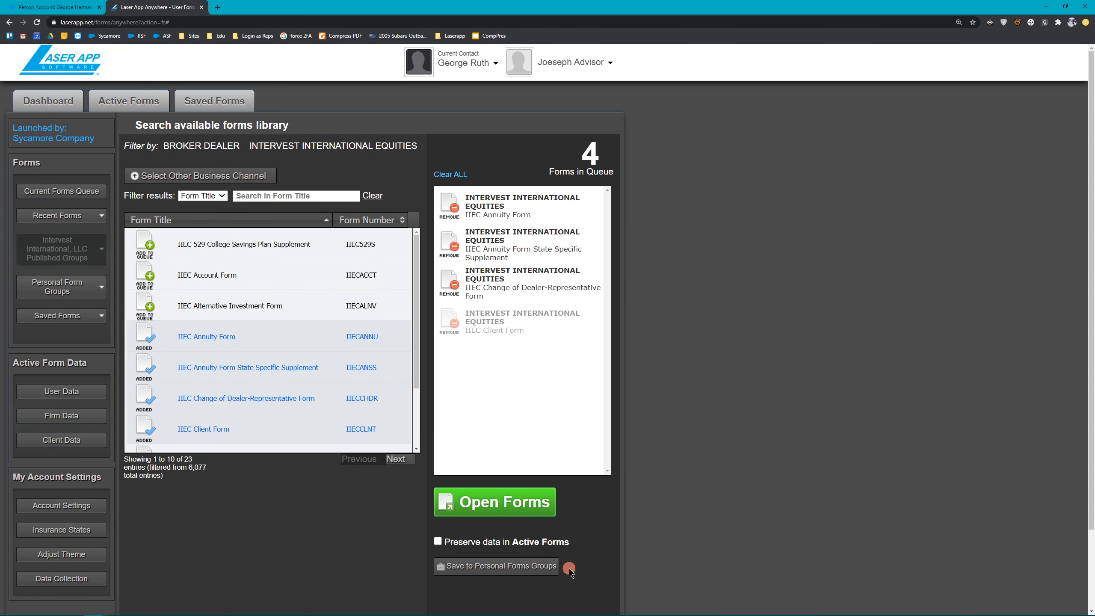
# Step: Save the queued forms as a personal form group named te in a new category named Test2
pyautogui.click(538, 567)
pyautogui.click(544, 289)
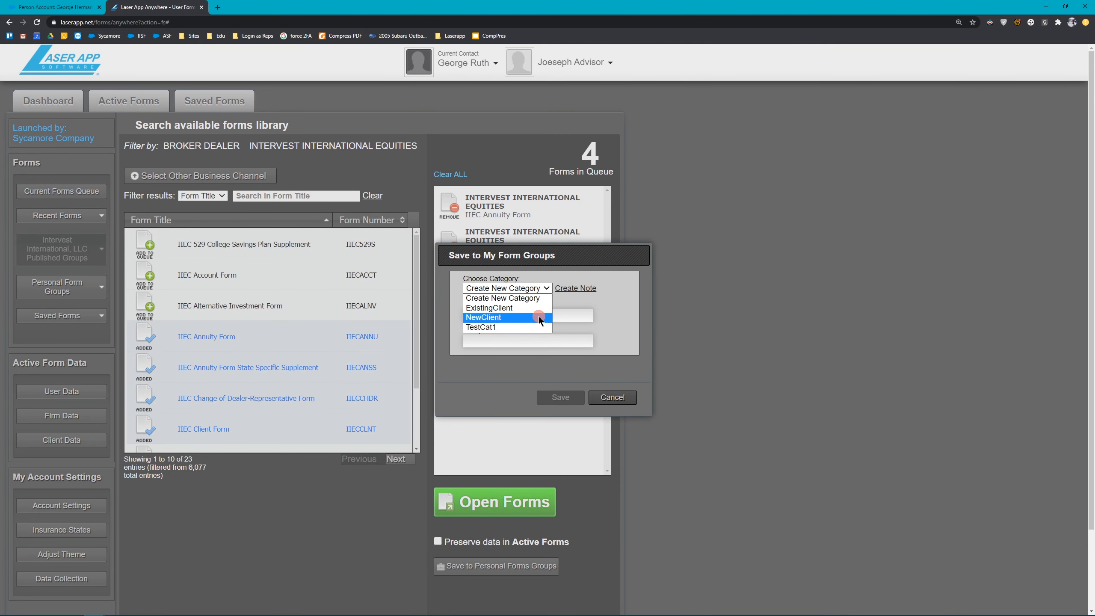
pyautogui.click(560, 304)
pyautogui.click(546, 314)
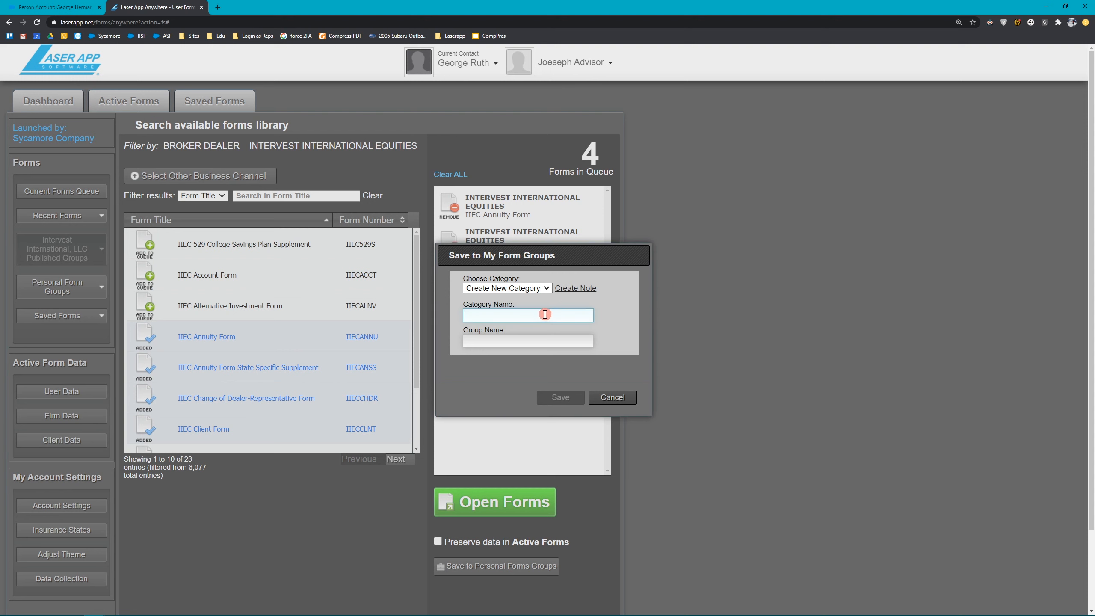
pyautogui.write('Test2')
pyautogui.click(582, 340)
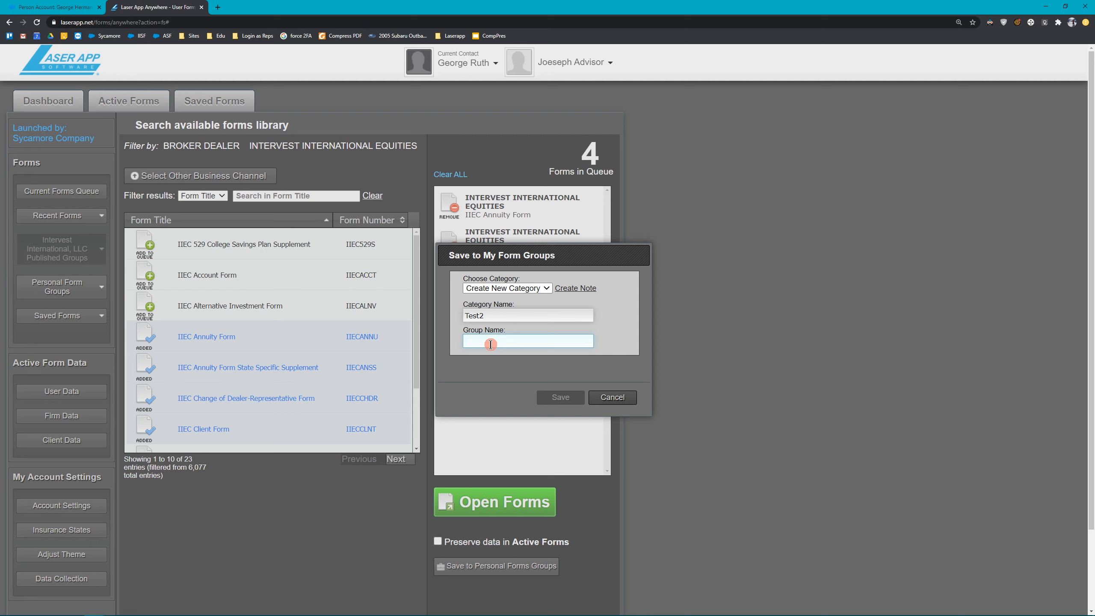
pyautogui.write('est')
pyautogui.click(561, 396)
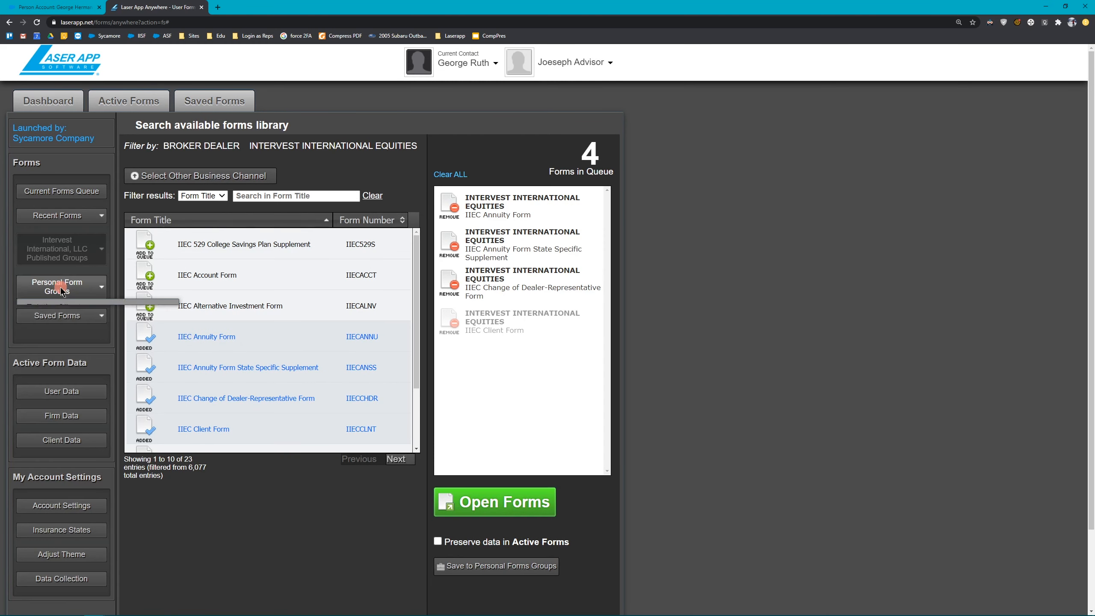
# Step: Check the personal form groups for the new Test2 category and its group
pyautogui.click(64, 292)
pyautogui.moveTo(65, 348)
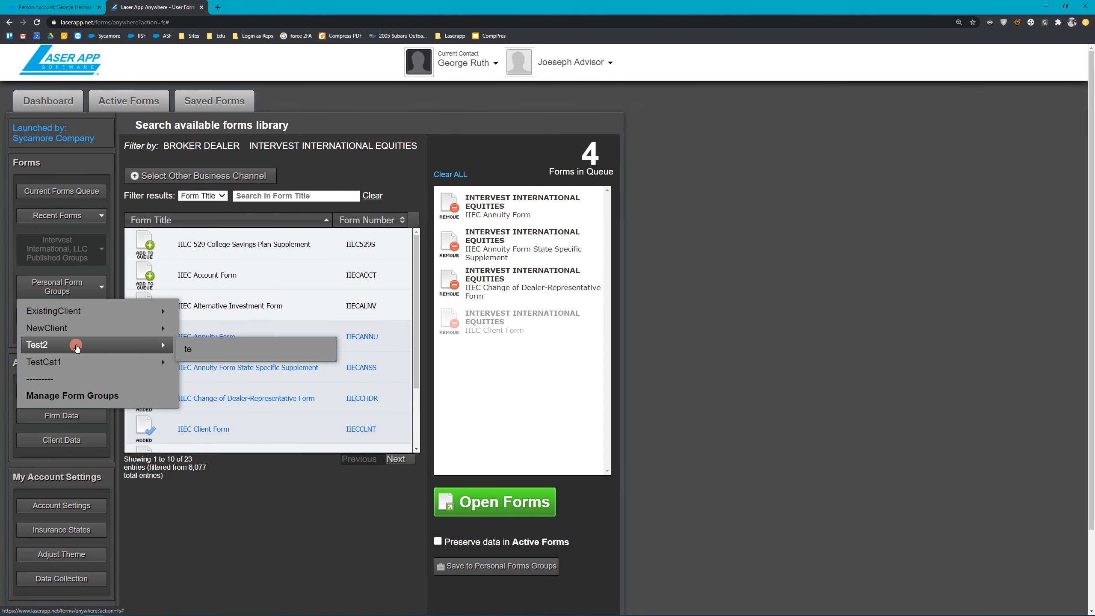
pyautogui.moveTo(211, 356)
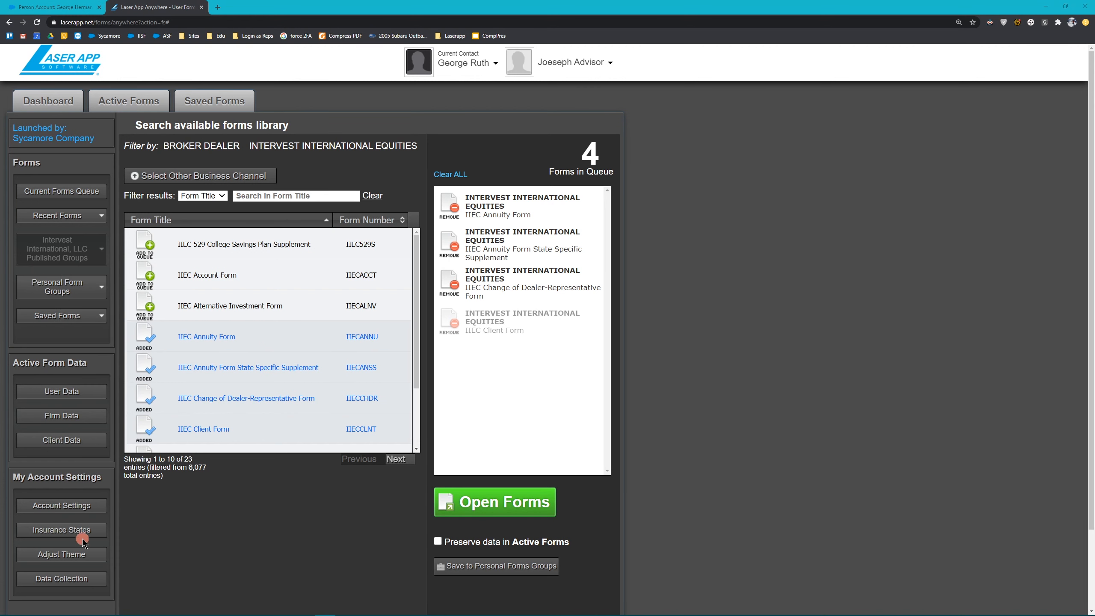
# Step: View the available theme preferences and close the theme options without applying a change
pyautogui.click(84, 555)
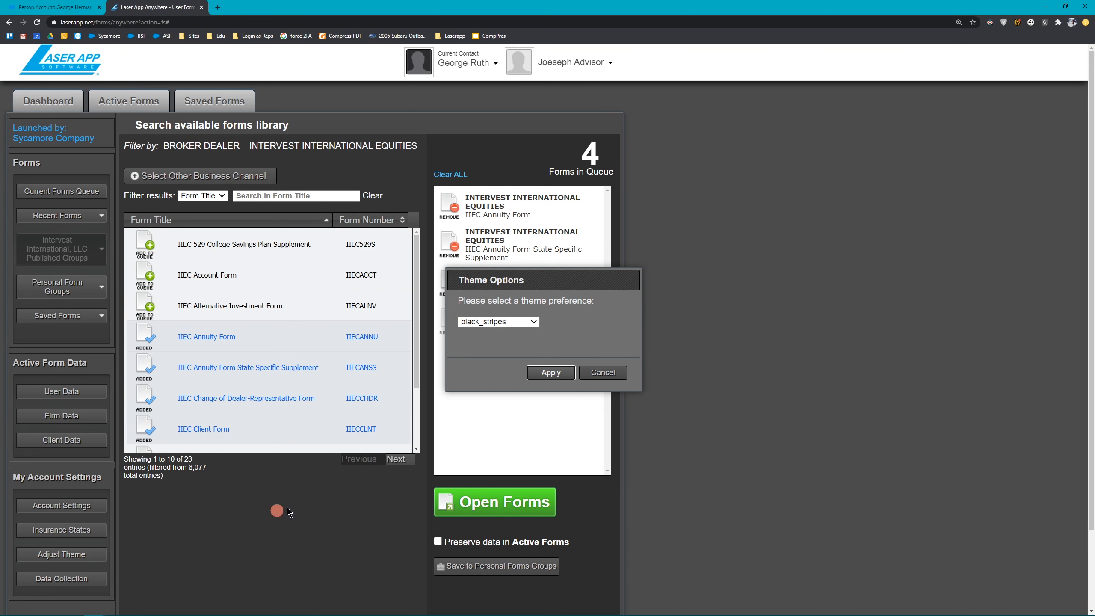
pyautogui.click(533, 323)
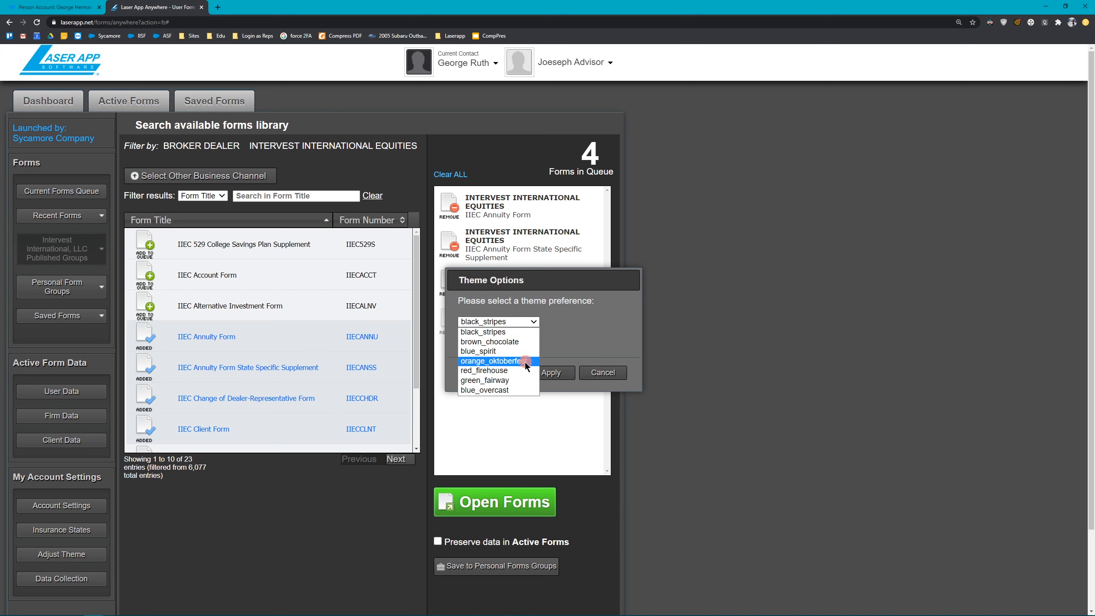
pyautogui.click(559, 346)
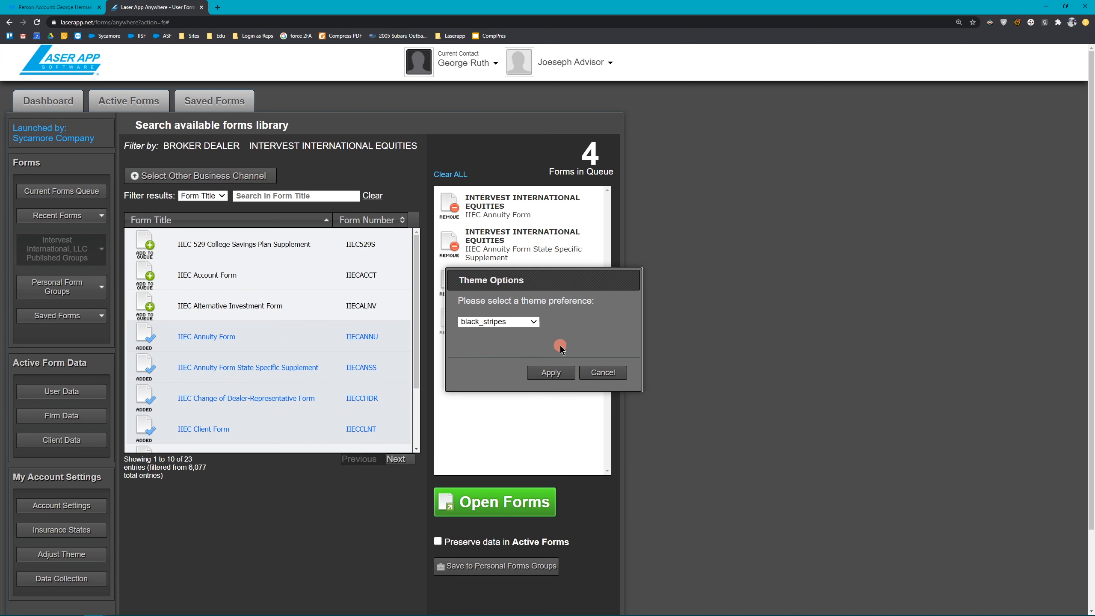
pyautogui.click(610, 376)
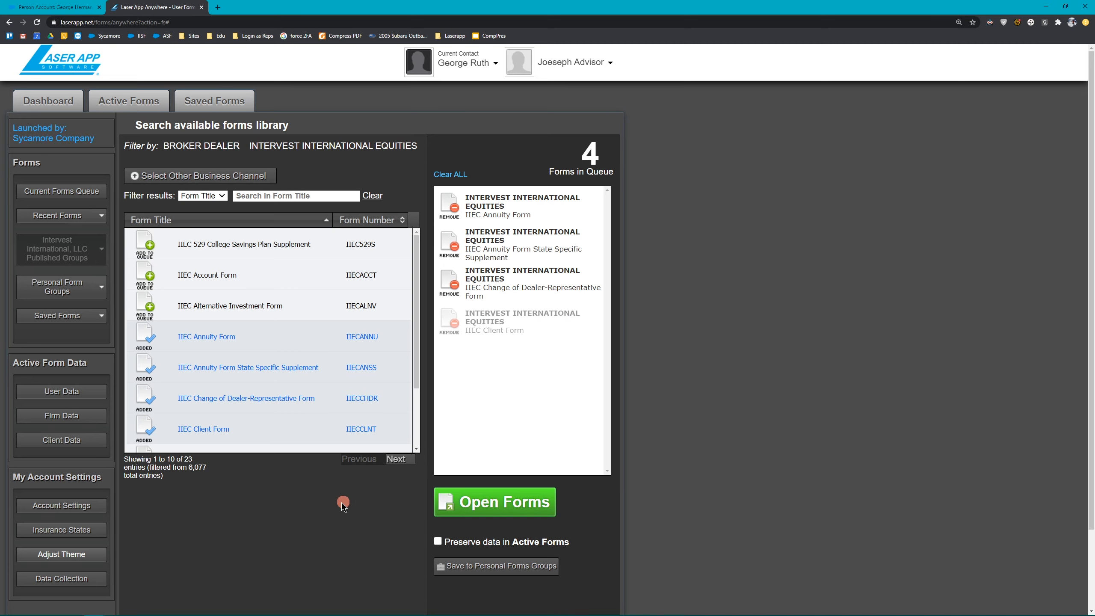
# Step: Review the licensed insurance states without changing them, and check the current user's name, address and contact details used for the forms
pyautogui.click(98, 532)
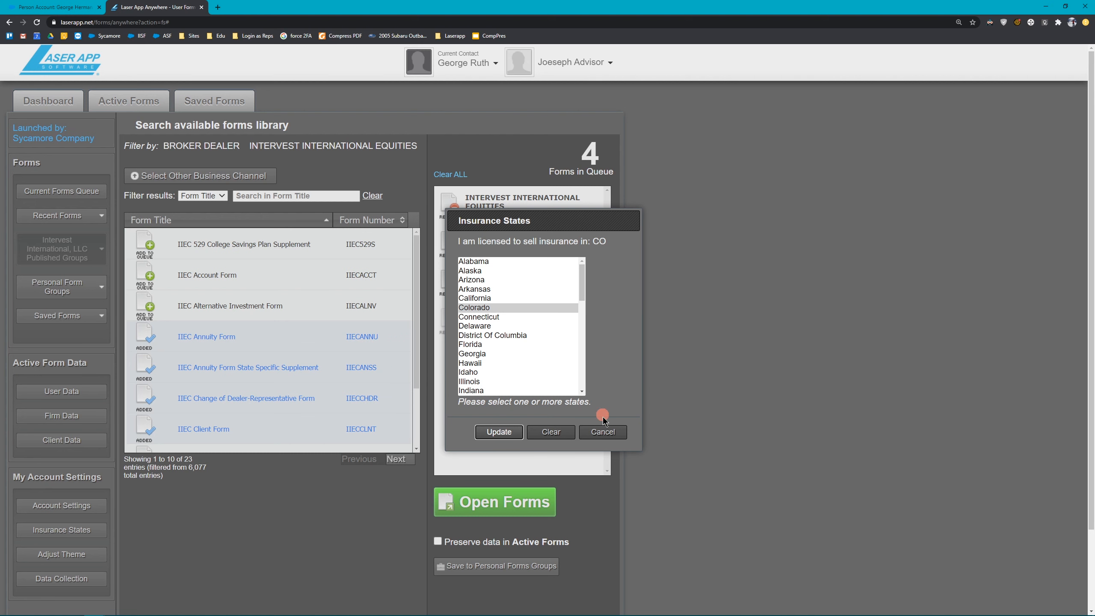
pyautogui.click(611, 437)
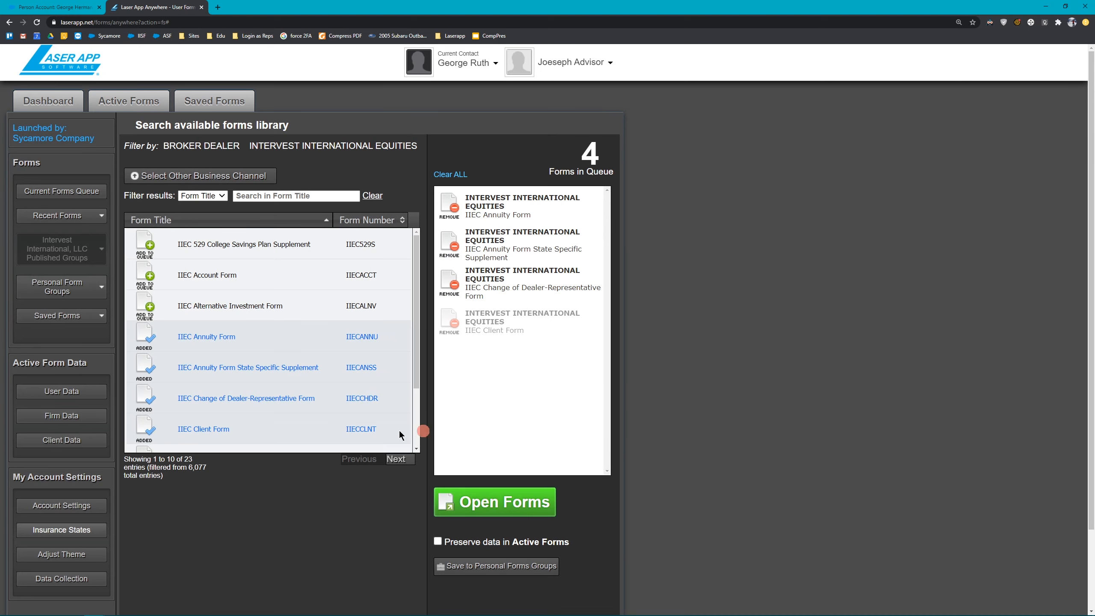
pyautogui.click(85, 392)
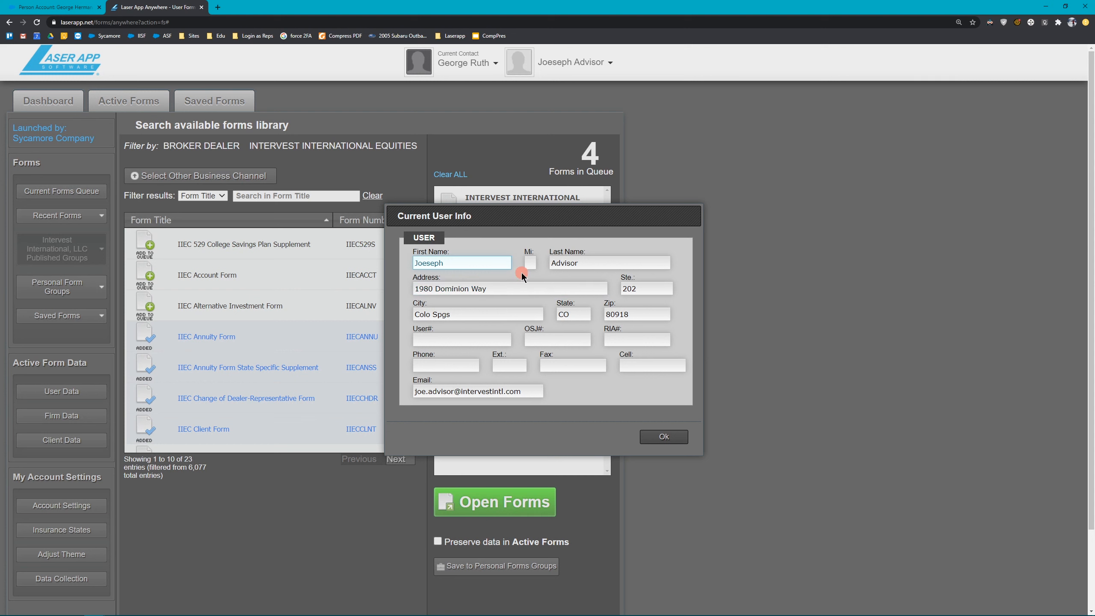
pyautogui.click(582, 264)
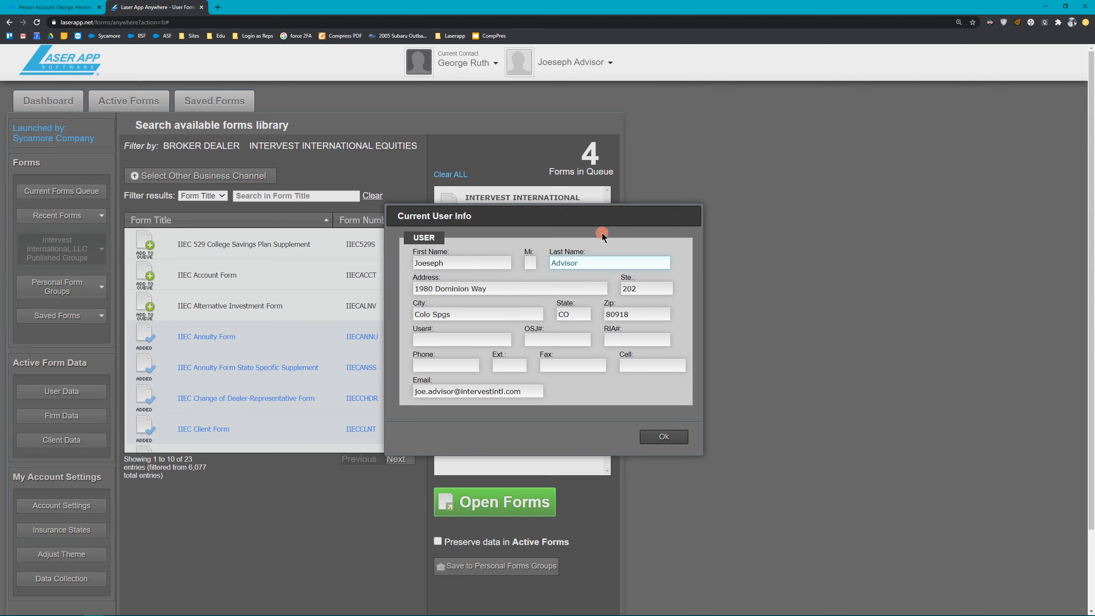
pyautogui.click(672, 437)
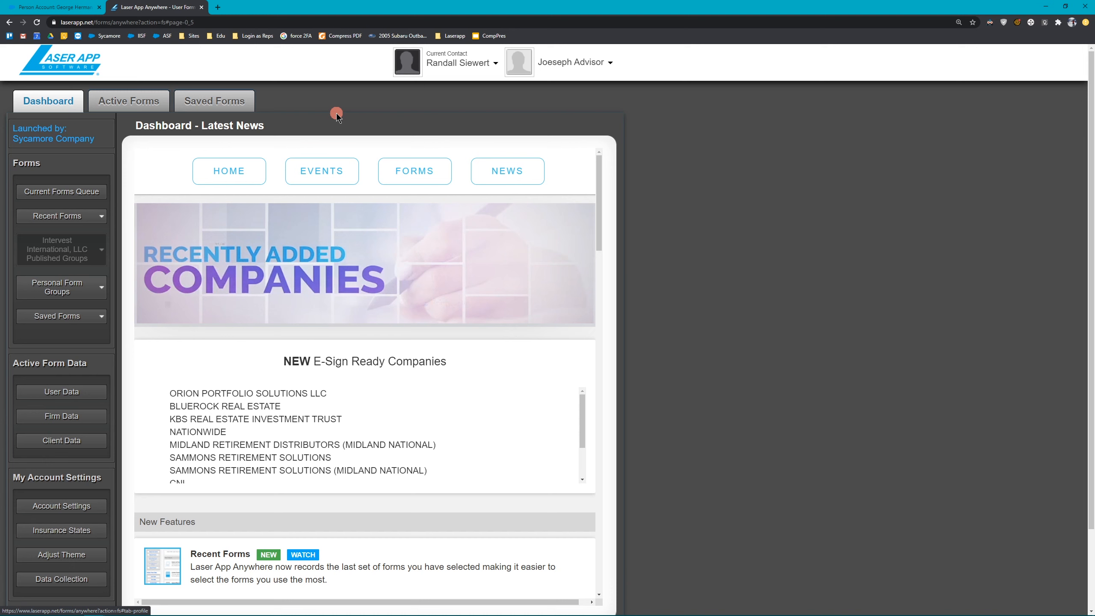
# Step: Check the quick list of saved forms and open the full overview of saved works in progress
pyautogui.click(88, 318)
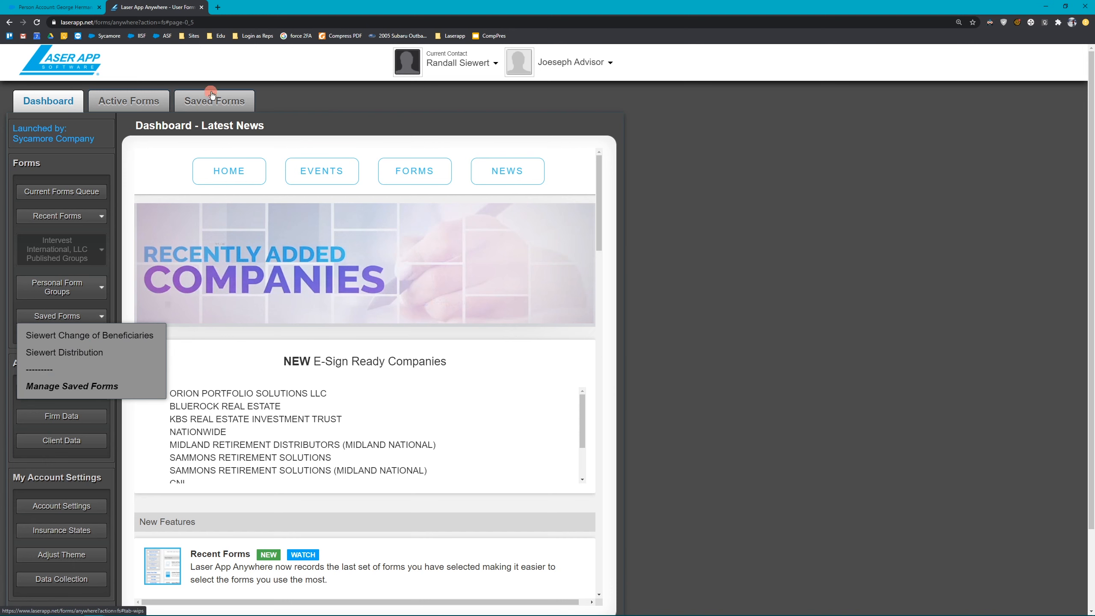
pyautogui.click(297, 89)
pyautogui.click(219, 102)
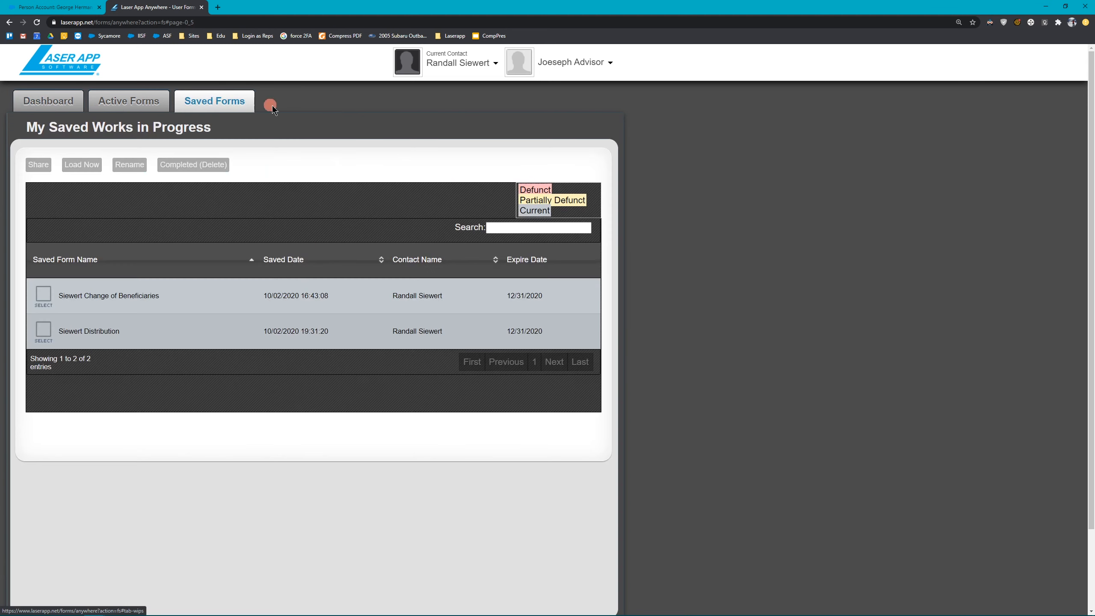